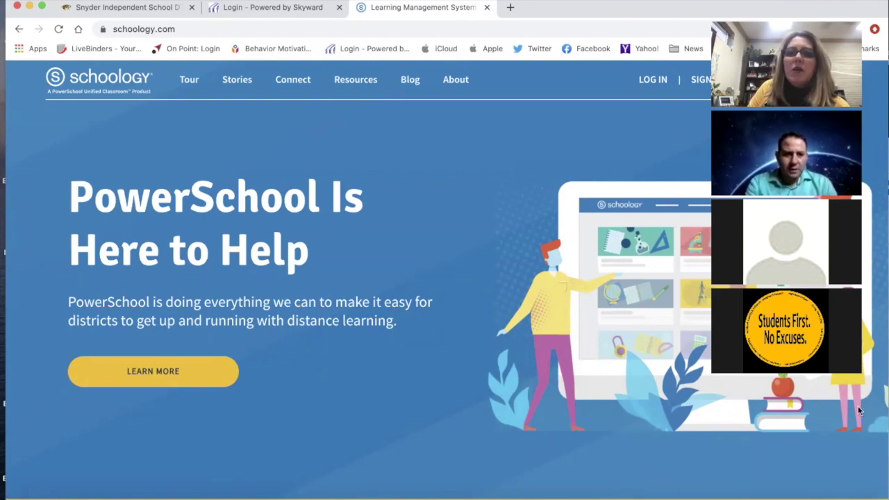
# Step: On the Snyder ISD site, open the 2020-21 Grading Guidelines document from the grading search results
pyautogui.click(137, 8)
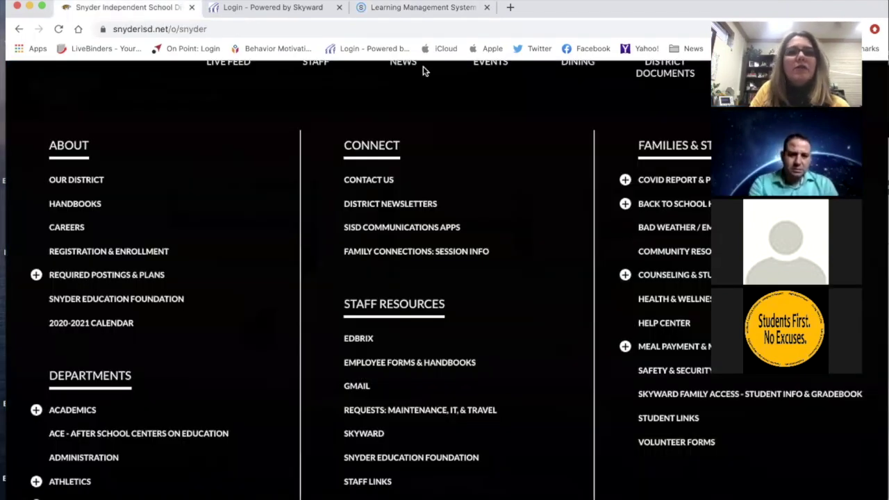
pyautogui.scroll(3, 506, 240)
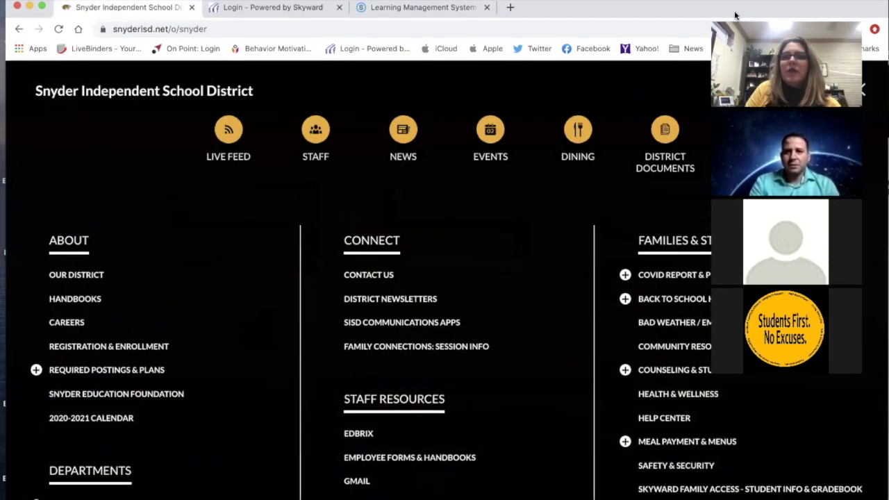
pyautogui.click(861, 92)
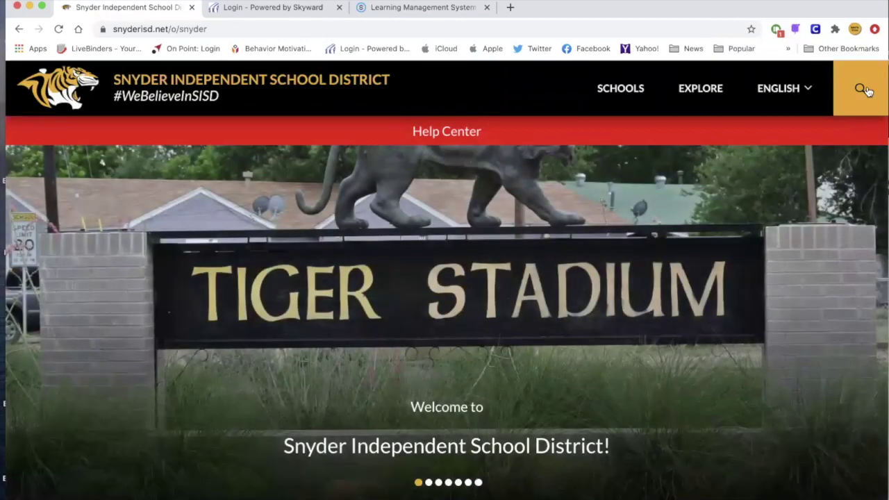
pyautogui.click(861, 89)
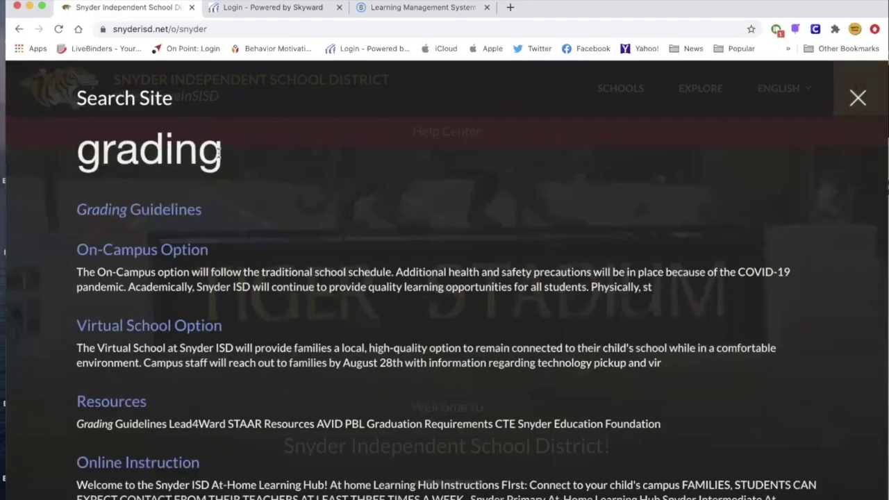
pyautogui.click(127, 215)
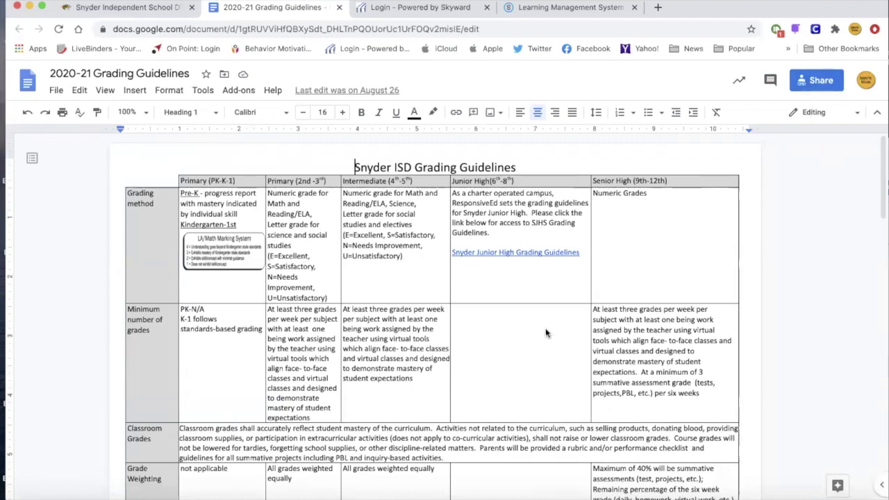
# Step: Scroll through the grade-level Grading Guidelines table, back to the top, and close the document
pyautogui.scroll(-2, 589, 354)
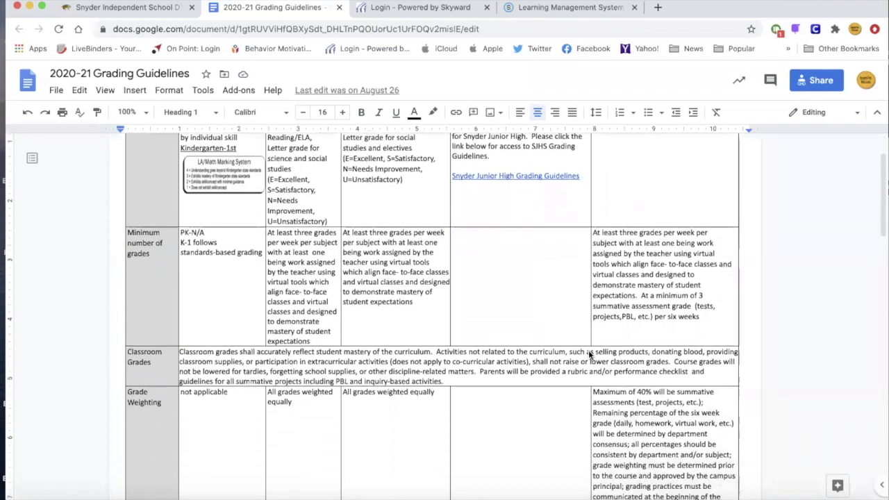
pyautogui.scroll(-1, 264, 398)
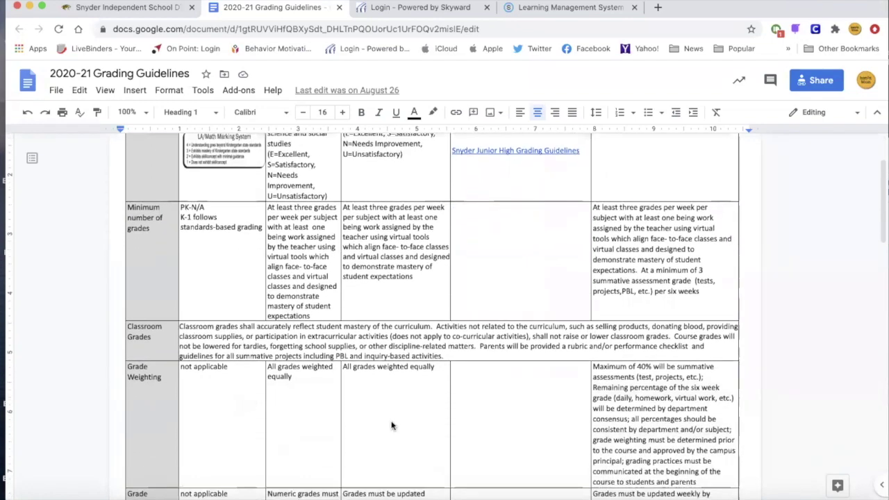
pyautogui.scroll(-5, 459, 409)
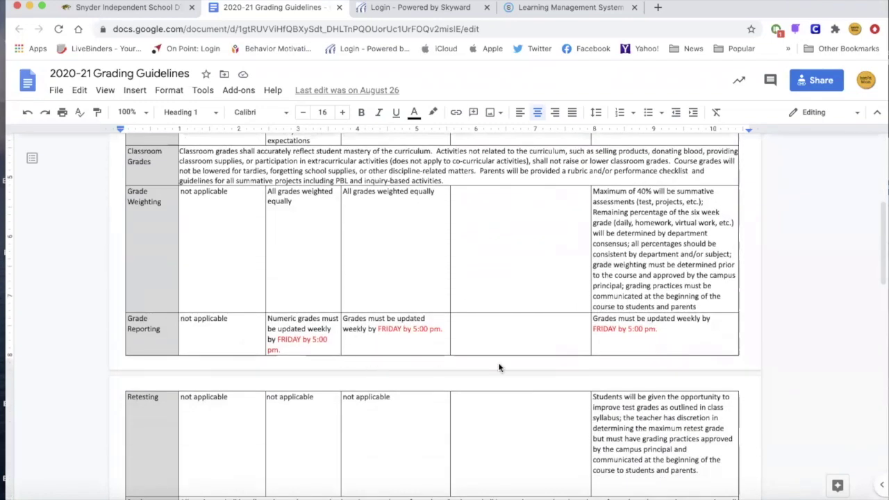
pyautogui.scroll(8, 690, 335)
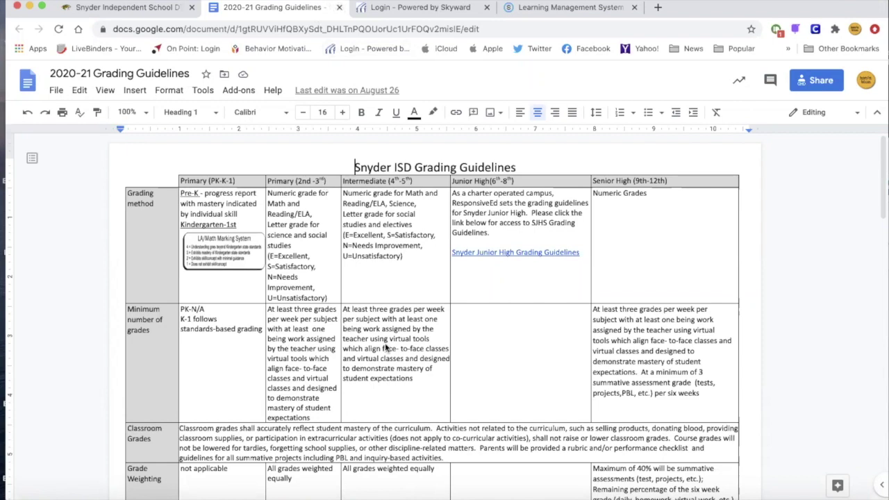
pyautogui.click(339, 7)
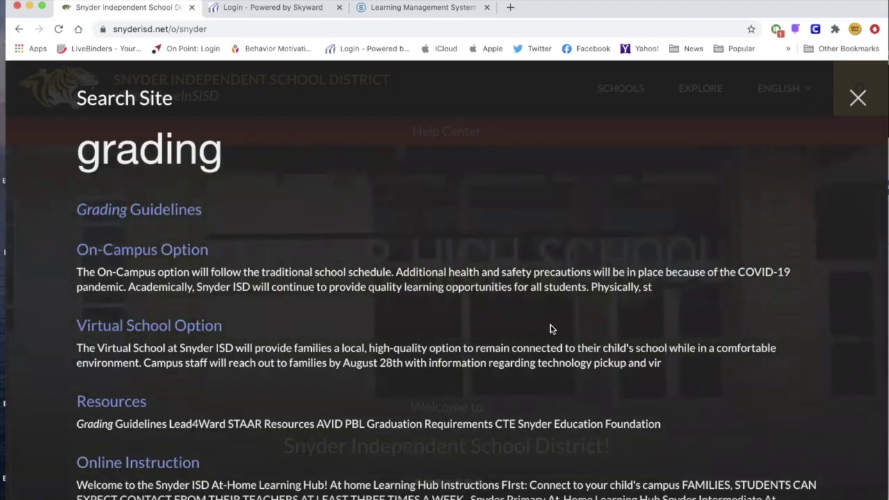
# Step: Dismiss the site search, skim the district Help Center page, then close it
pyautogui.click(853, 98)
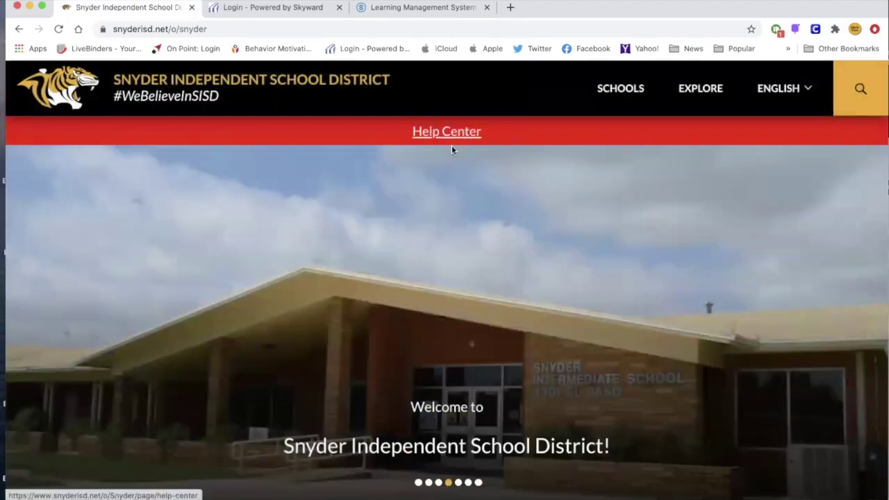
pyautogui.click(442, 132)
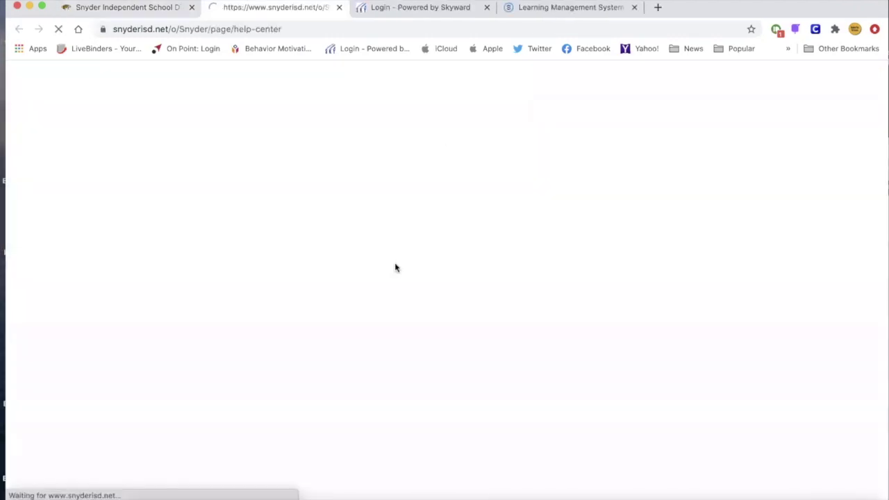
pyautogui.scroll(-10, 311, 396)
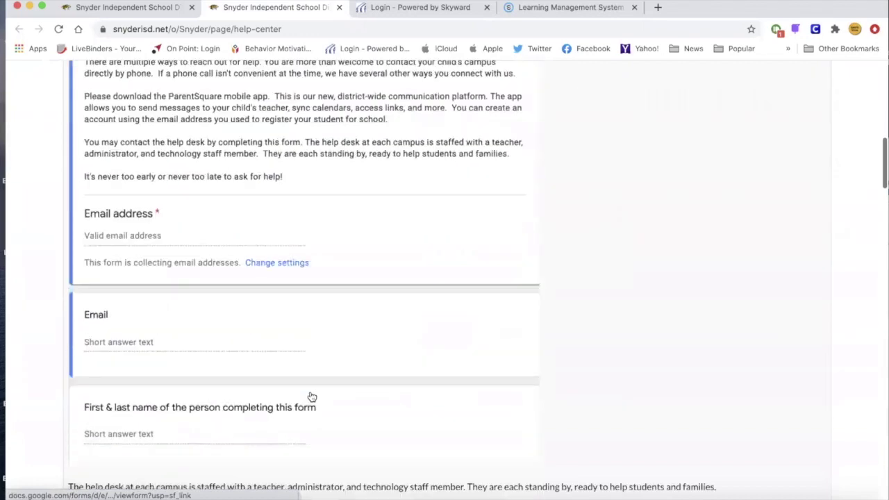
pyautogui.scroll(10, 312, 396)
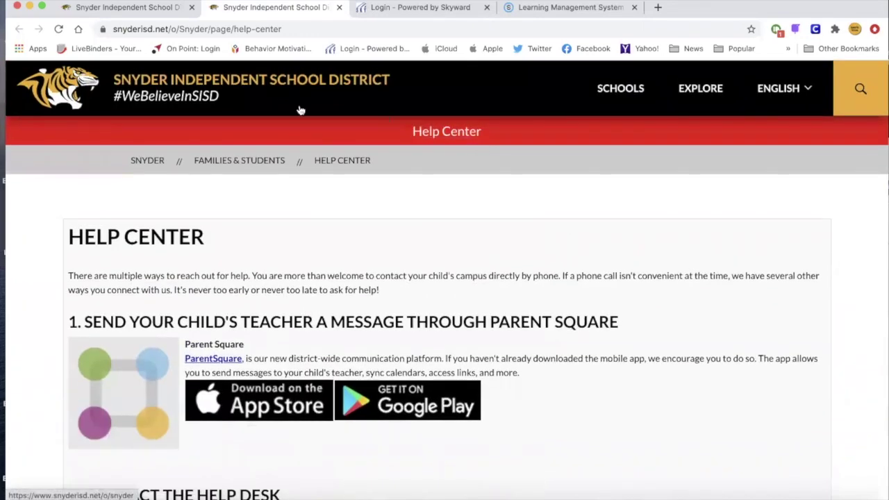
pyautogui.click(338, 7)
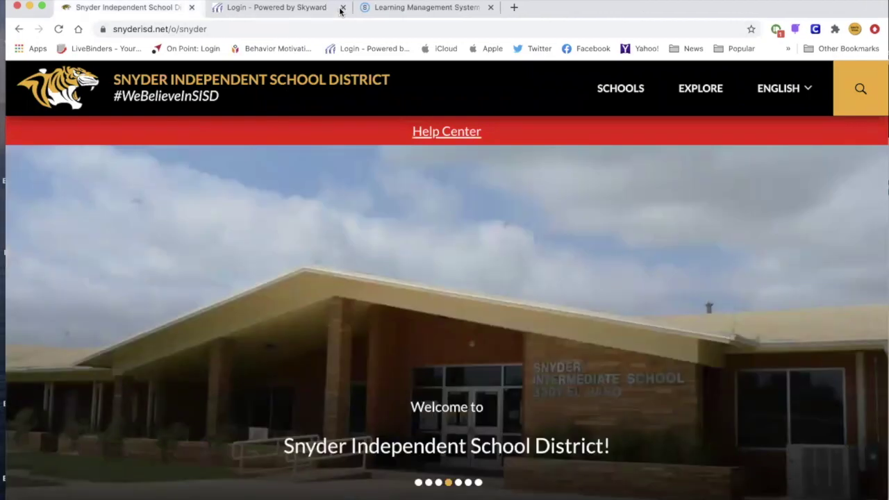
# Step: On the Schoology tab, log in, then log out from the account dropdown
pyautogui.click(406, 8)
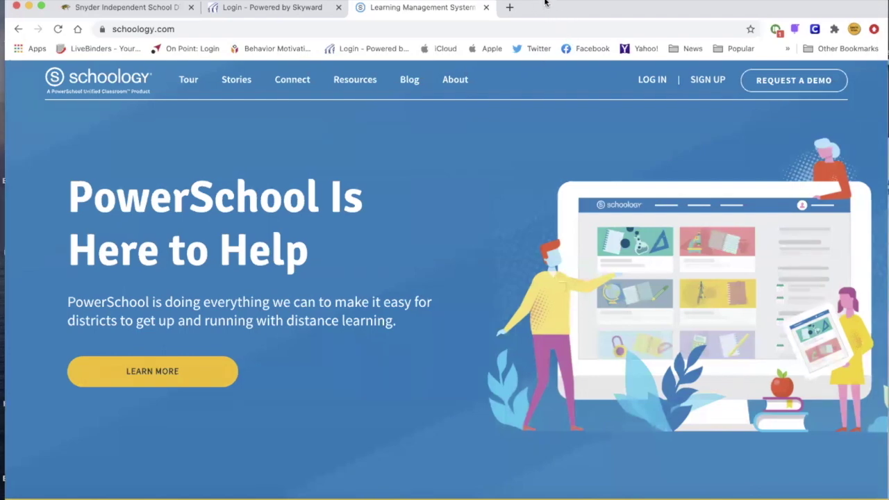
pyautogui.click(652, 81)
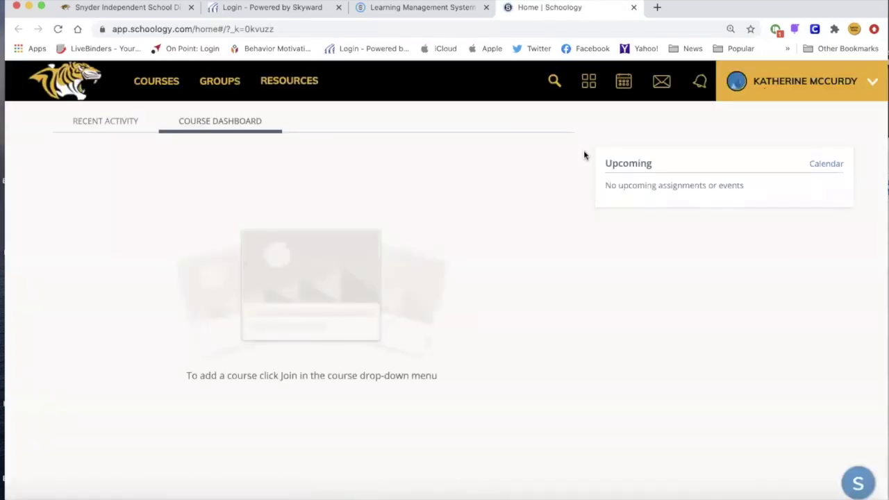
pyautogui.click(799, 81)
pyautogui.click(790, 340)
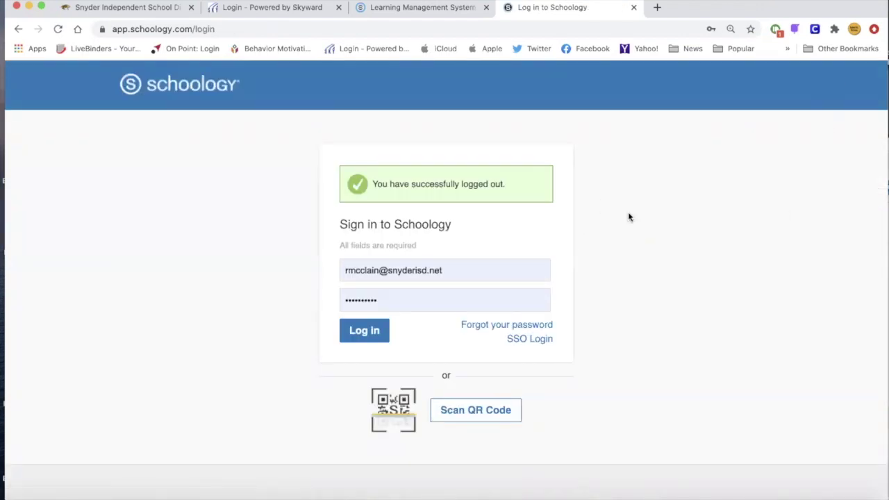
# Step: Clear the prefilled sign-in email and reach schoology.com via a Google search for 'schoology'
pyautogui.moveTo(470, 272); pyautogui.dragTo(327, 270)
pyautogui.press('BackSpace')
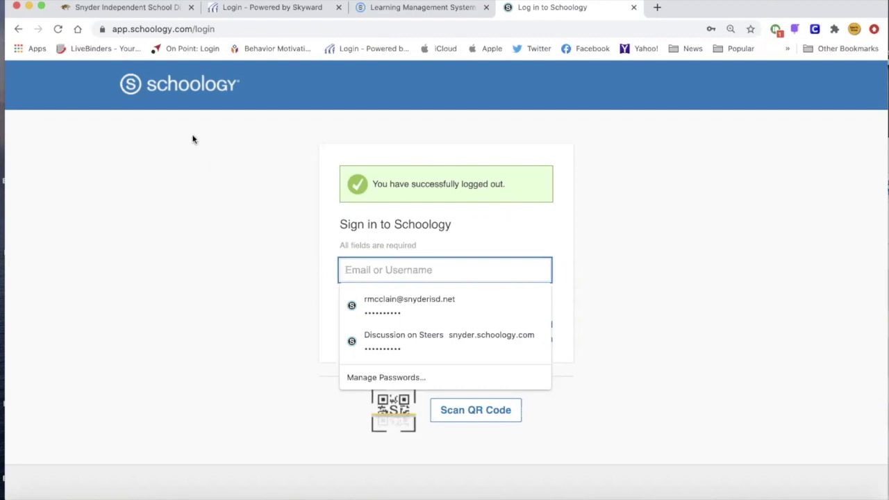
pyautogui.click(216, 29)
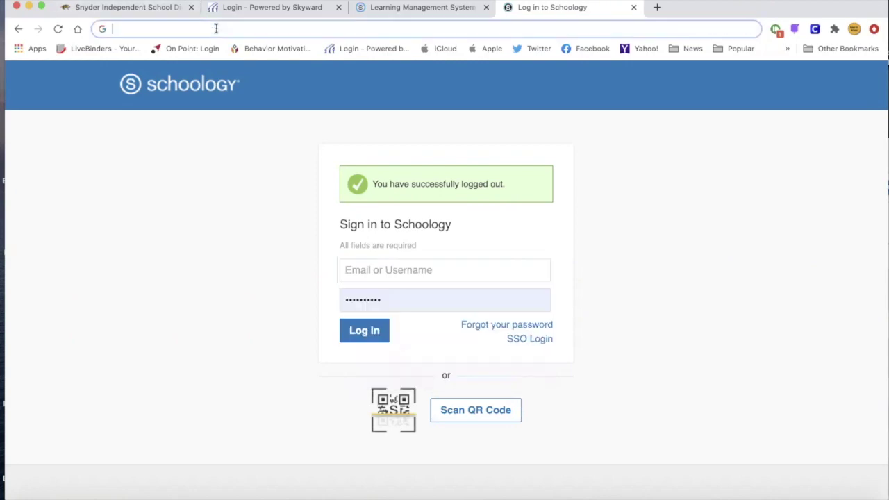
pyautogui.write('schol')
pyautogui.press('BackSpace')
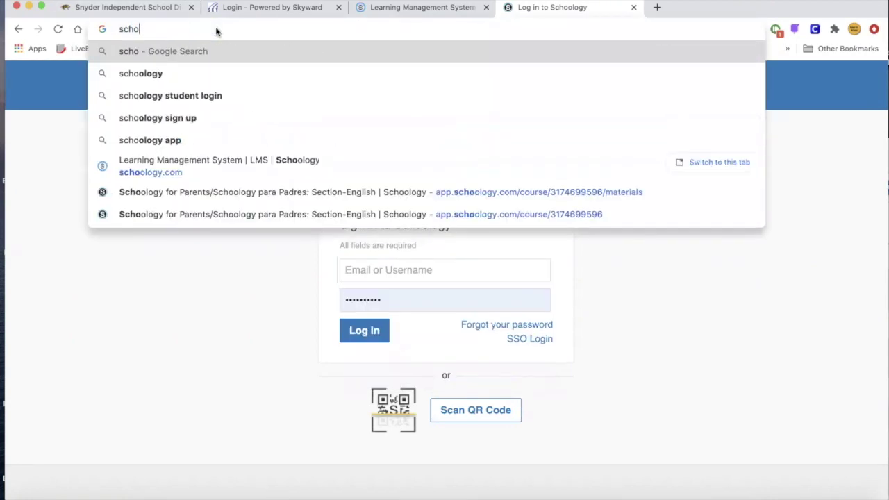
pyautogui.click(184, 73)
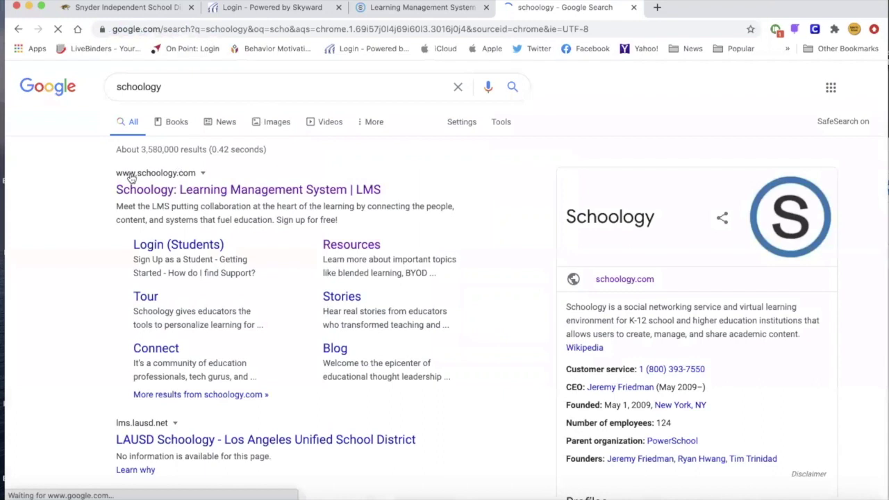
pyautogui.click(159, 197)
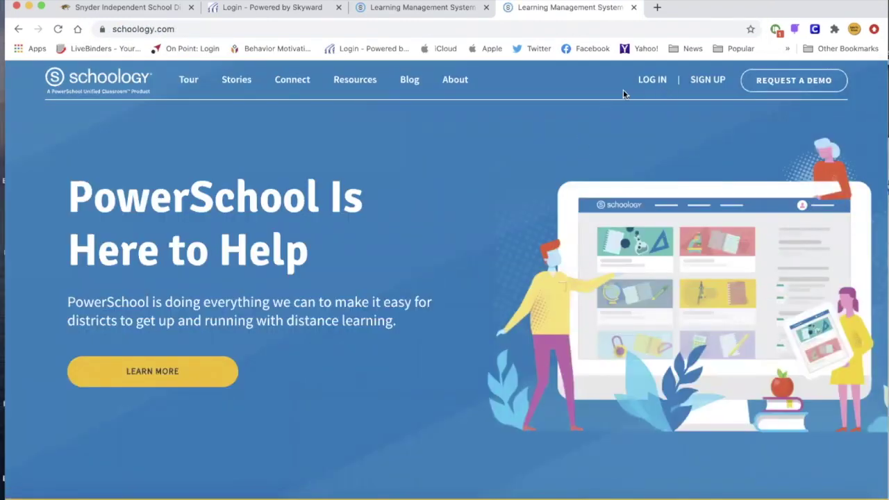
# Step: On the sign-in page, replace the saved e-mail with the parent's username and enter the password
pyautogui.click(652, 79)
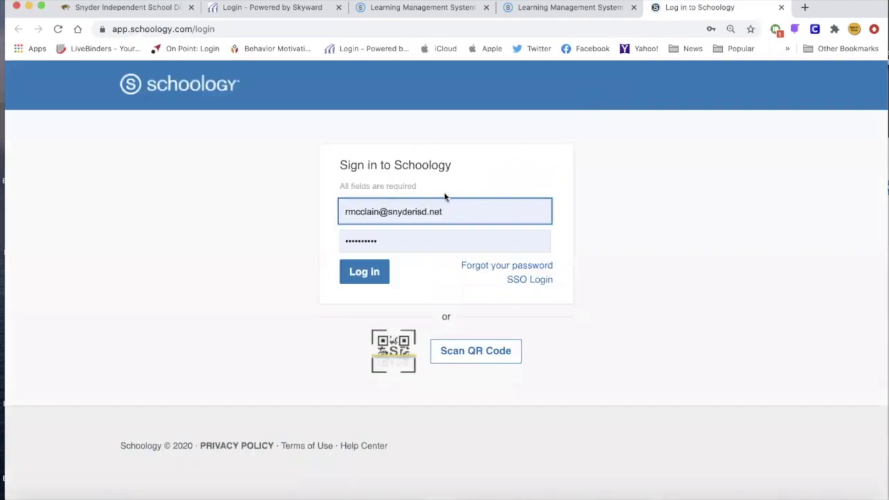
pyautogui.moveTo(434, 211); pyautogui.dragTo(344, 211)
pyautogui.press('BackSpace')
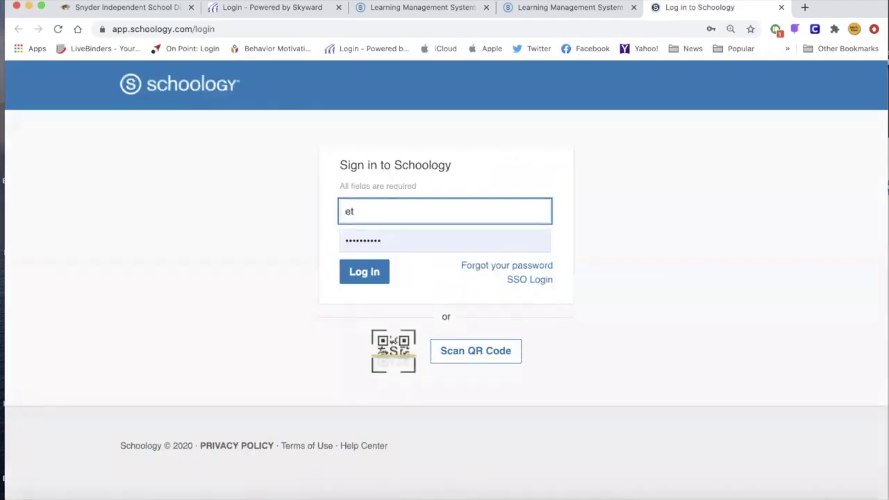
pyautogui.press('BackSpace')
pyautogui.press('Delete')
pyautogui.press('Tab')
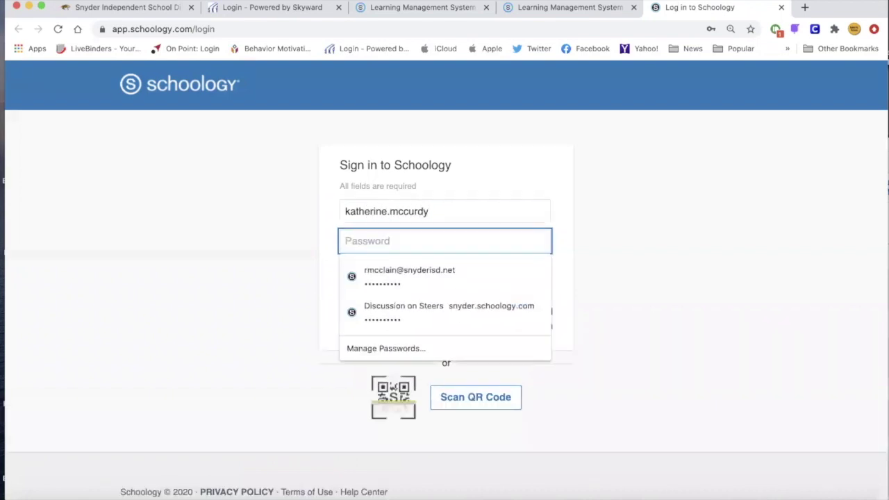
pyautogui.write('*******')
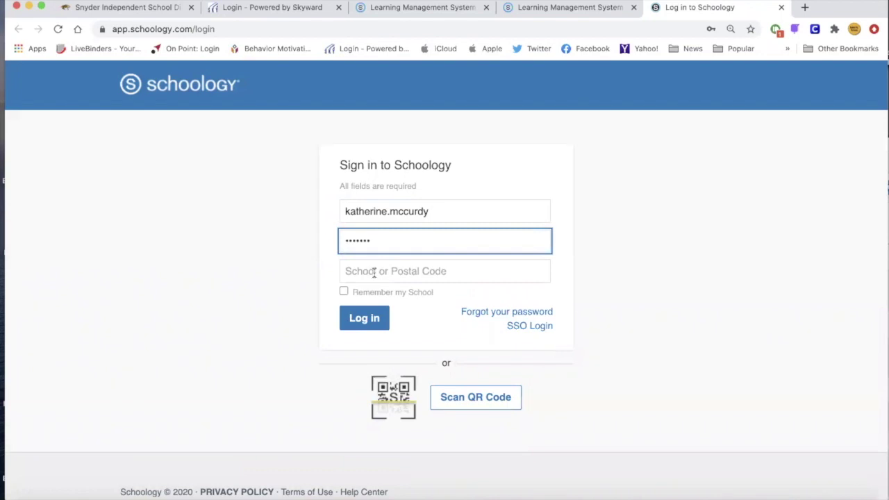
# Step: Choose SNYDER HIGH SCHOOL as the school by searching 'snyder high'
pyautogui.click(374, 271)
pyautogui.write('snyder high')
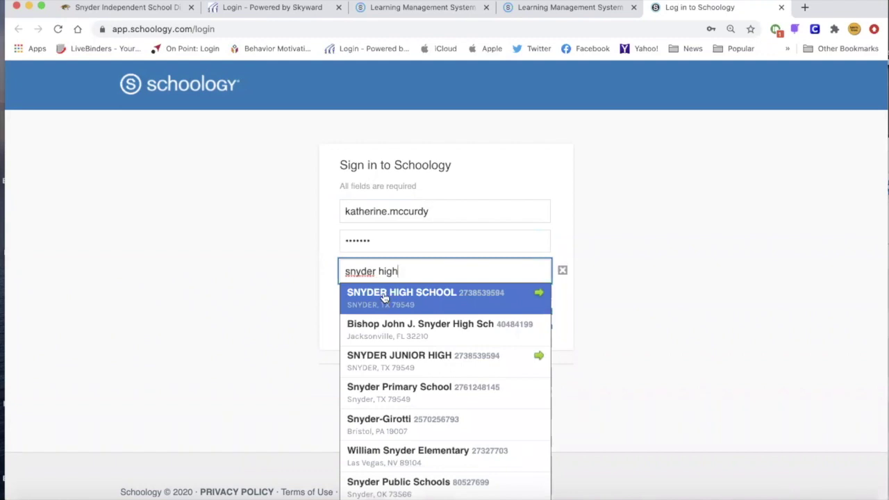
pyautogui.click(384, 297)
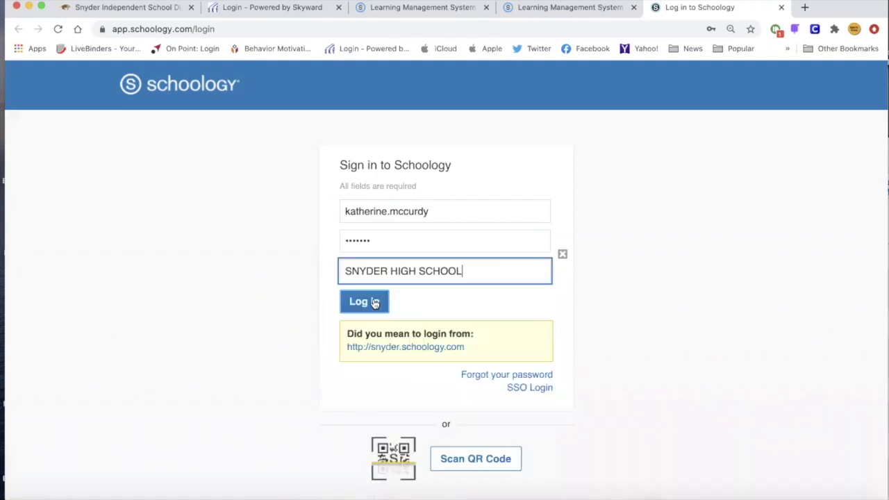
# Step: Log in, dismiss Chrome's save-password prompt, and review recent grades, overdue and upcoming work
pyautogui.click(354, 303)
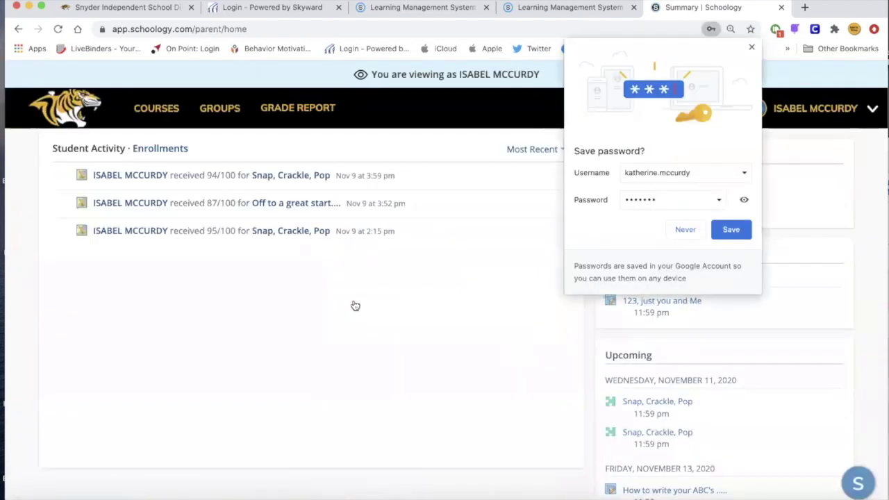
pyautogui.click(752, 47)
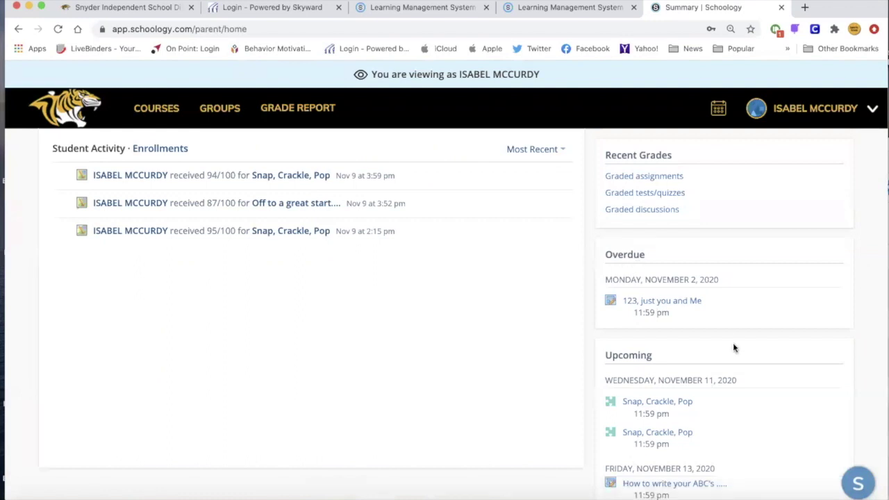
pyautogui.scroll(-2, 734, 347)
pyautogui.scroll(-1, 733, 347)
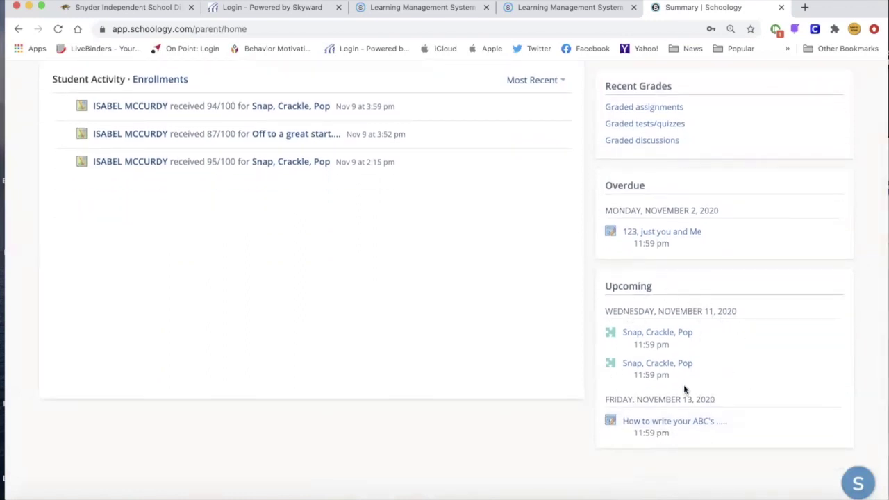
pyautogui.scroll(2, 777, 331)
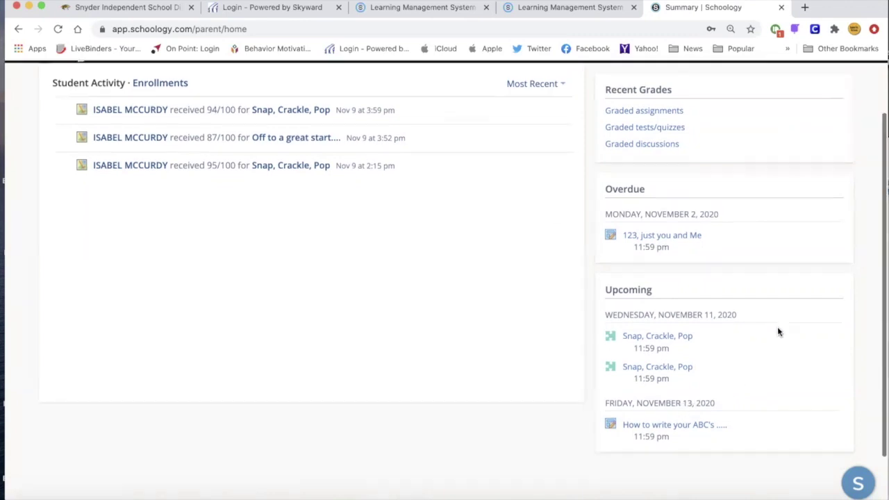
pyautogui.scroll(1, 777, 331)
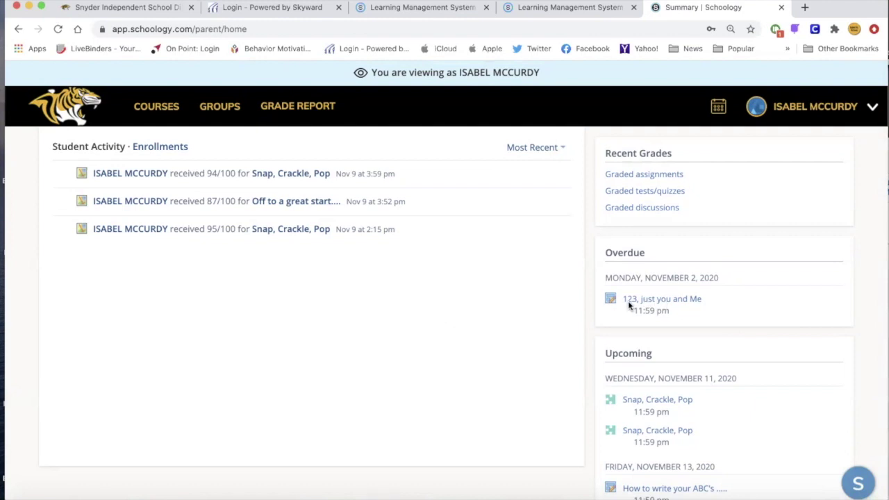
pyautogui.click(655, 299)
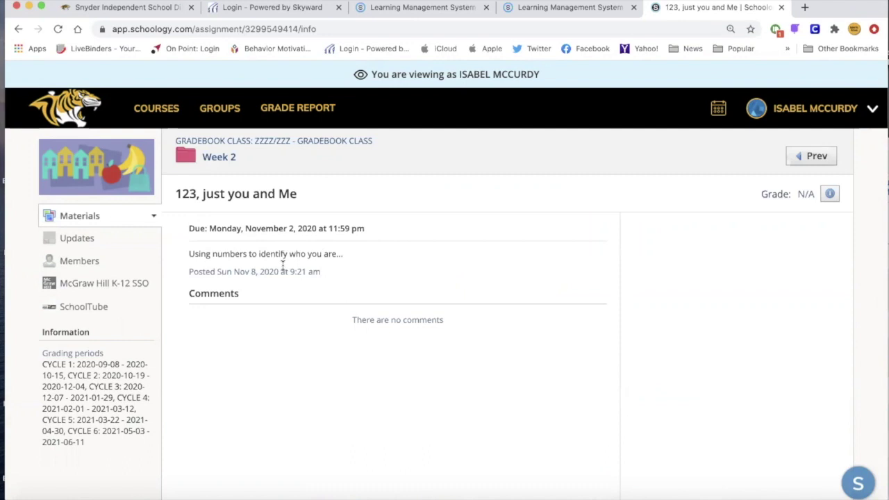
pyautogui.click(18, 29)
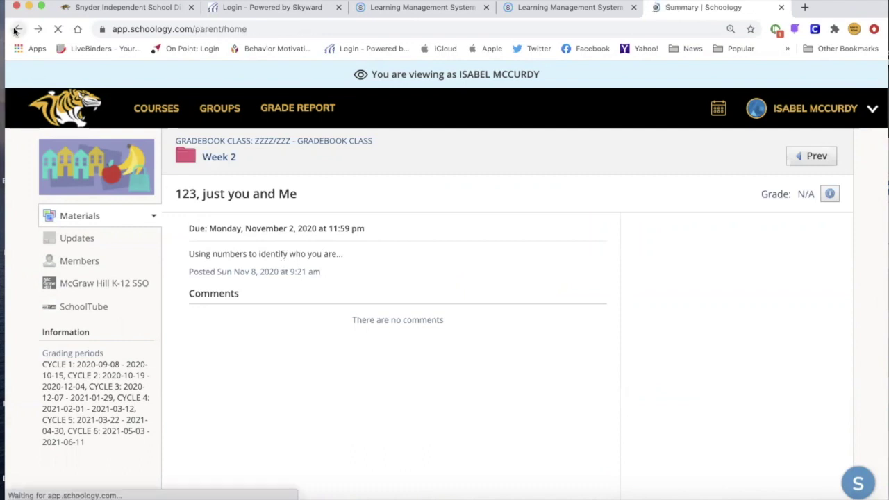
pyautogui.scroll(-1, 613, 347)
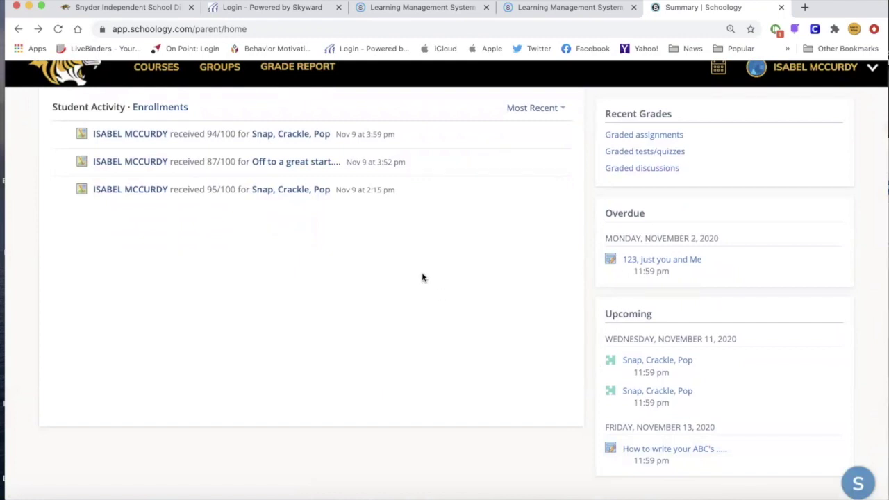
pyautogui.scroll(1, 422, 277)
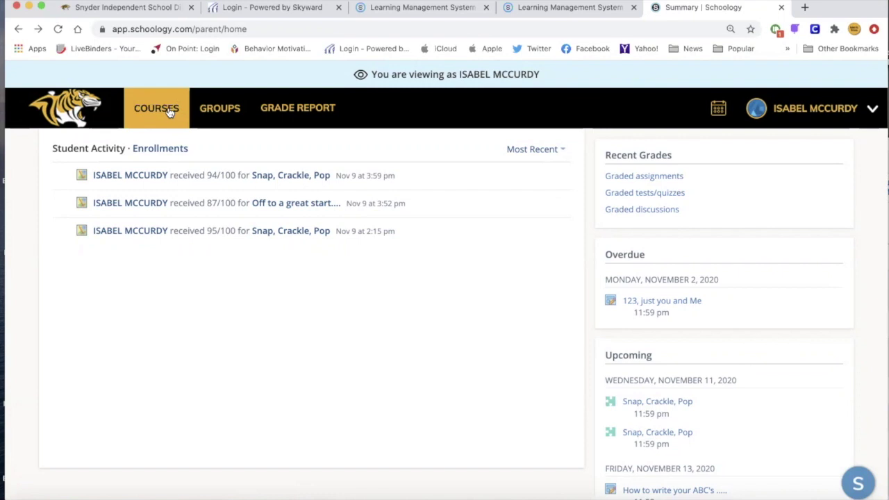
# Step: Preview the Courses list, then open the Grade Report for GRADEBOOK CLASS and ZZZ-PRACTICE GRADEBOOK
pyautogui.click(159, 111)
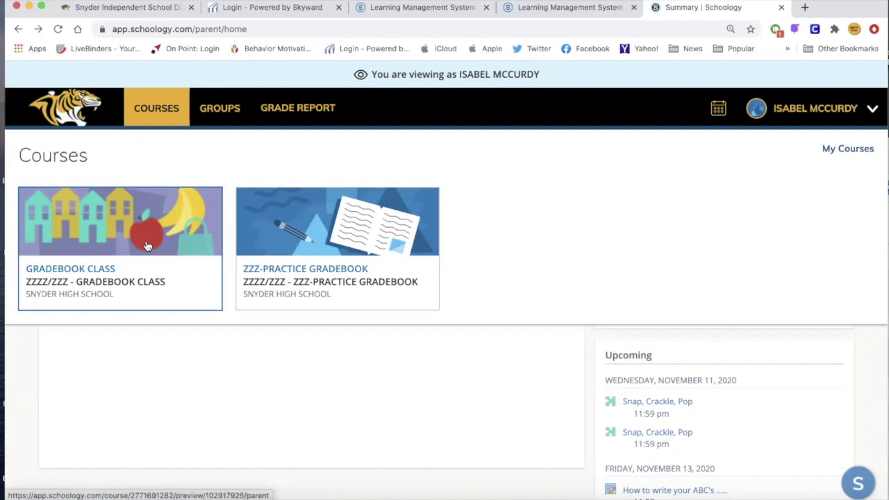
pyautogui.click(294, 113)
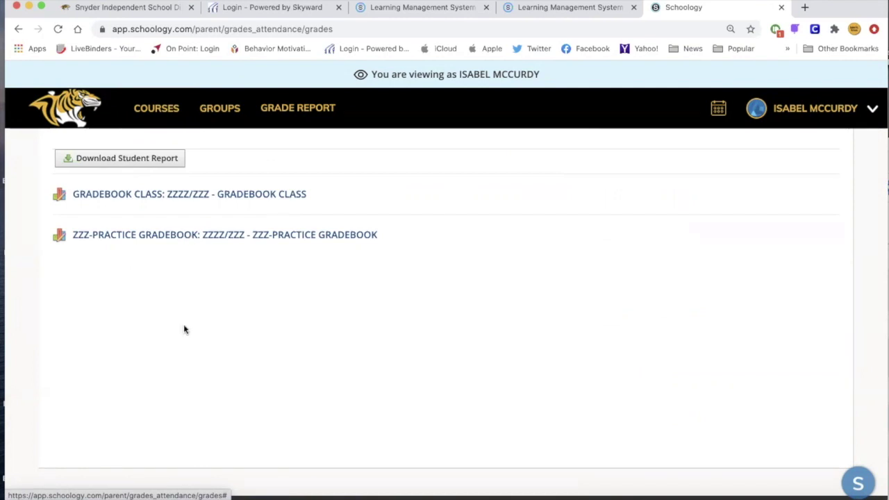
# Step: Expand ZZZ-PRACTICE GRADEBOOK into its six cycles, showing Snap, Crackle, Pop at 94/100
pyautogui.scroll(-1, 184, 337)
pyautogui.scroll(1, 184, 336)
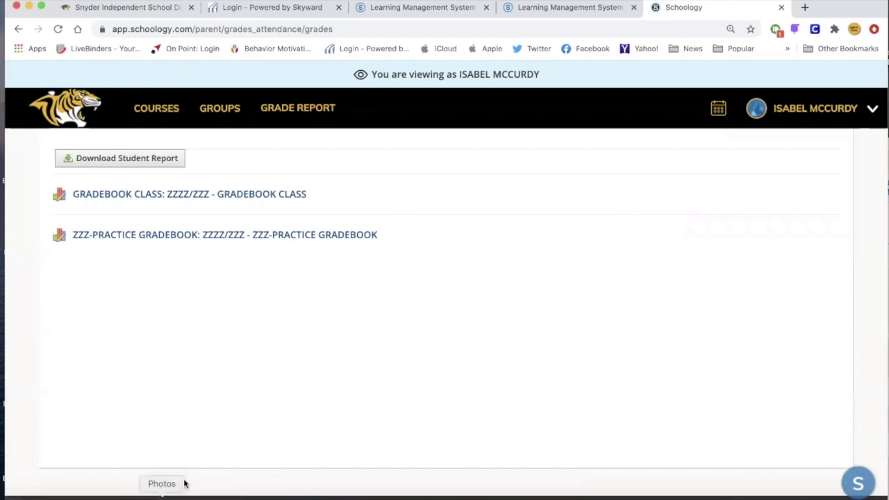
pyautogui.click(191, 240)
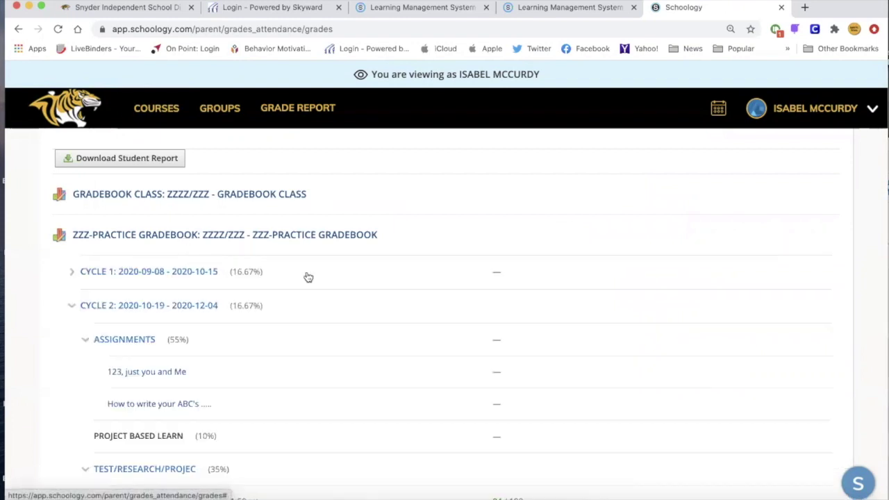
pyautogui.scroll(-3, 372, 318)
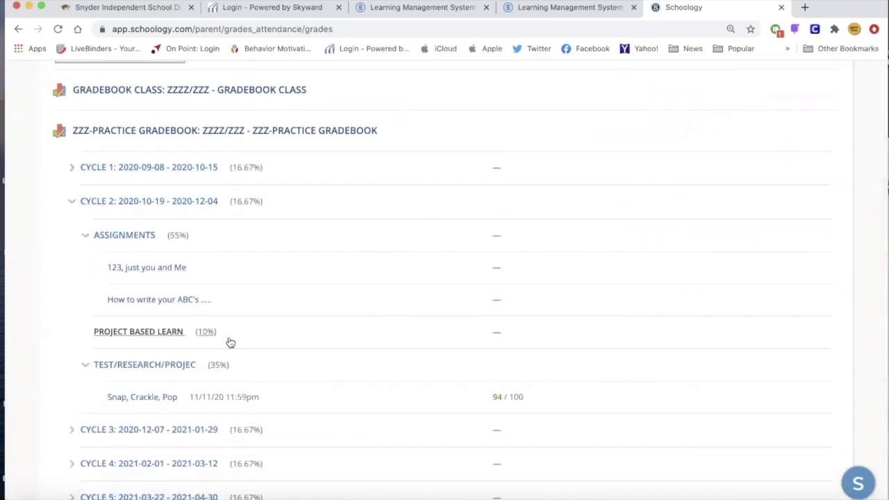
pyautogui.scroll(-2, 329, 347)
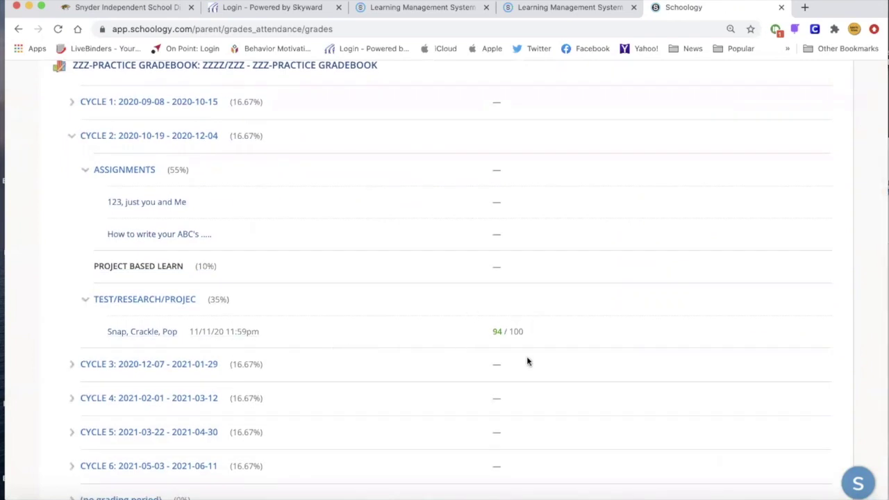
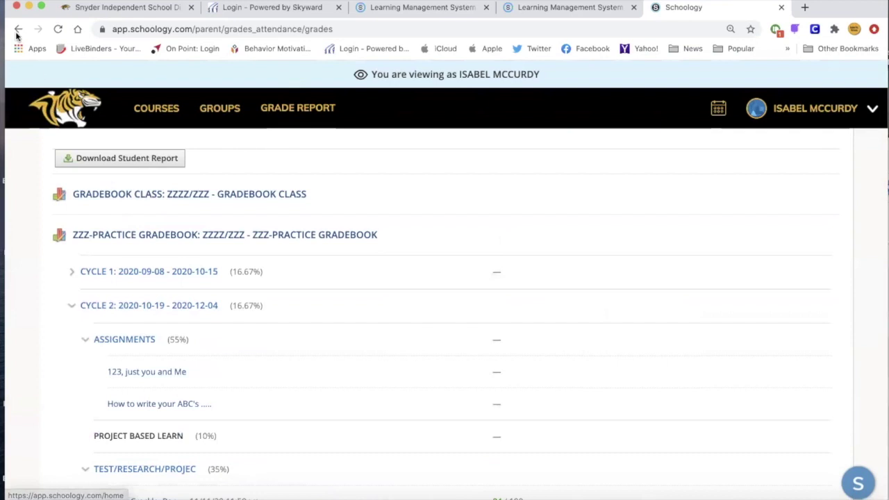
# Step: From the parent home summary, open the ZZZ-PRACTICE GRADEBOOK course from the course list
pyautogui.click(18, 29)
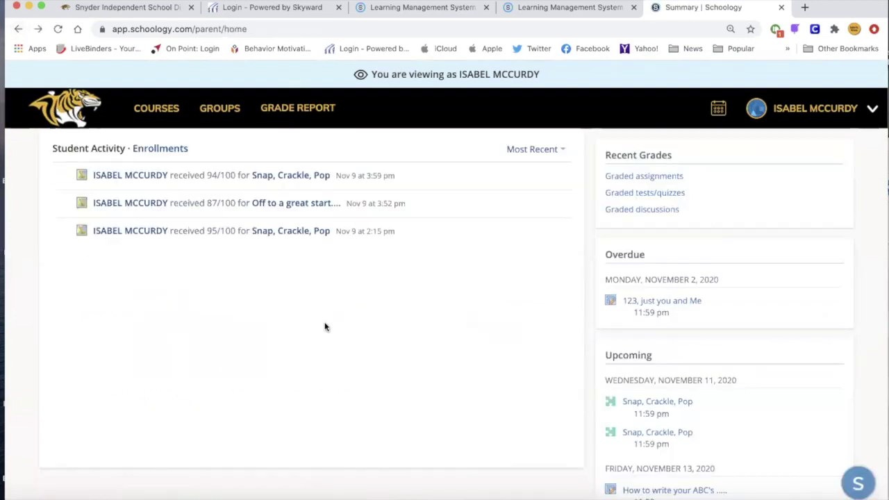
pyautogui.click(167, 113)
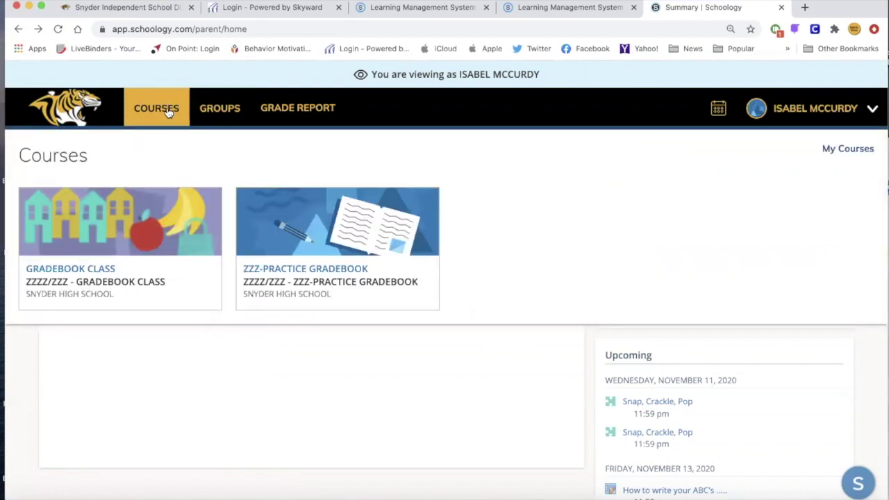
pyautogui.click(309, 273)
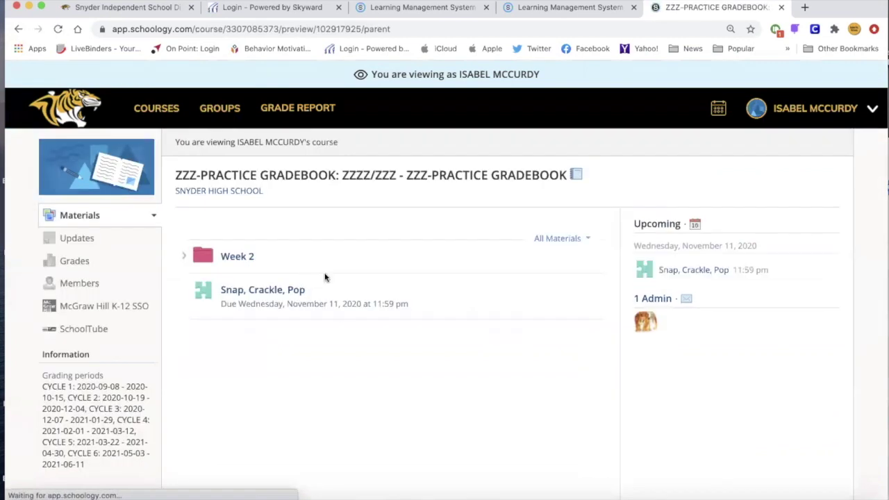
pyautogui.scroll(-1, 333, 347)
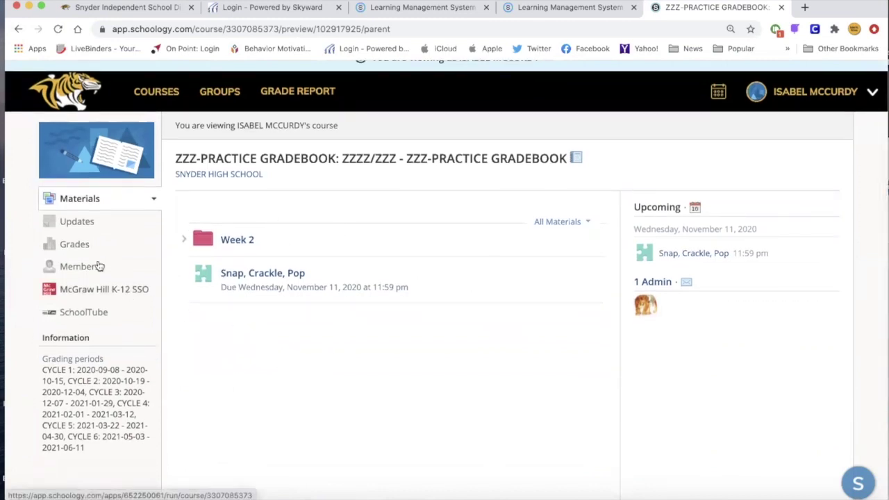
# Step: View the course's grades by cycle, with Snap, Crackle, Pop scored 94 / 100
pyautogui.click(77, 247)
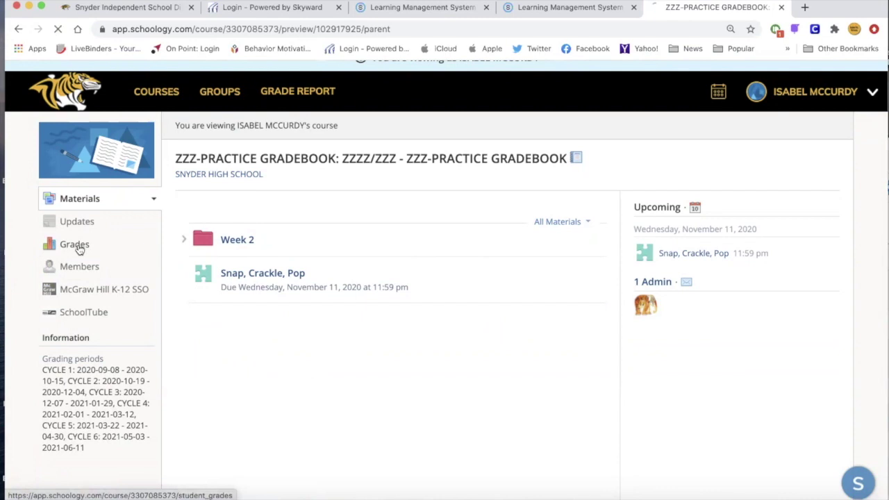
pyautogui.scroll(-3, 347, 300)
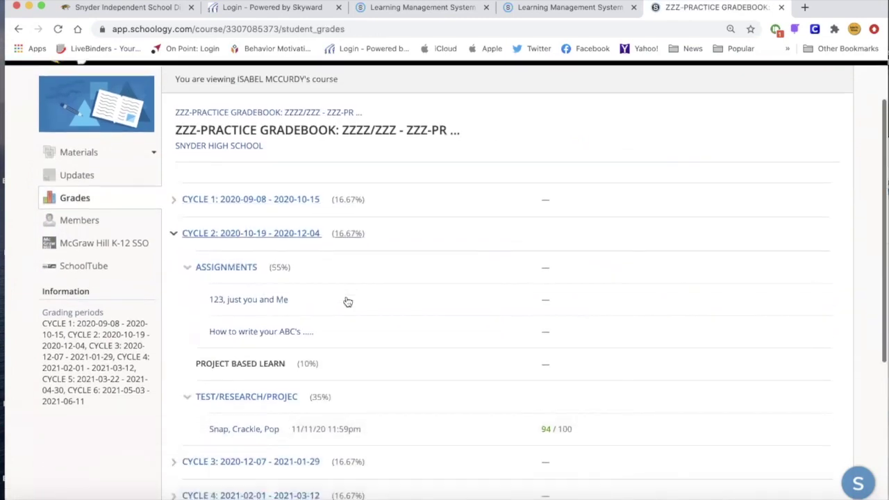
pyautogui.scroll(-2, 343, 421)
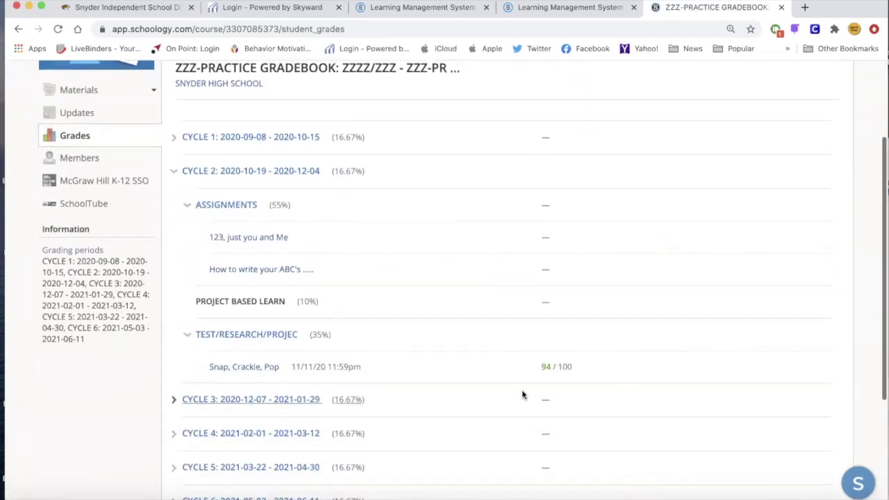
pyautogui.scroll(-1, 395, 454)
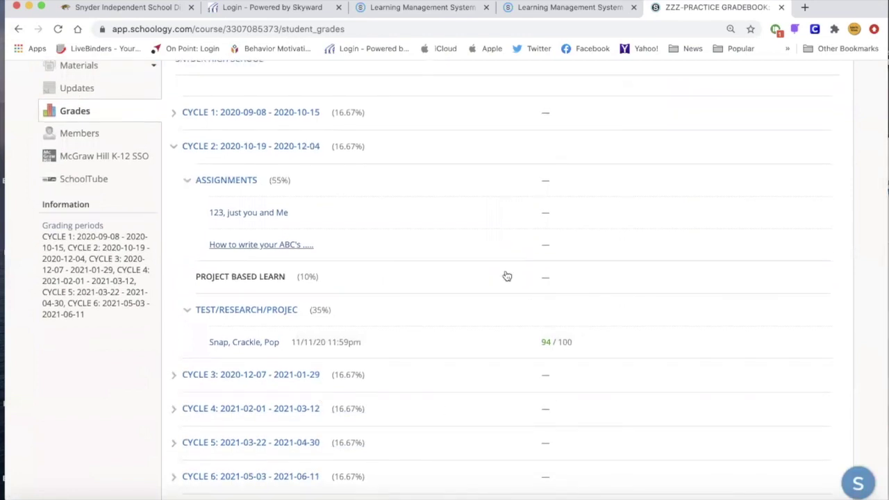
pyautogui.scroll(5, 484, 323)
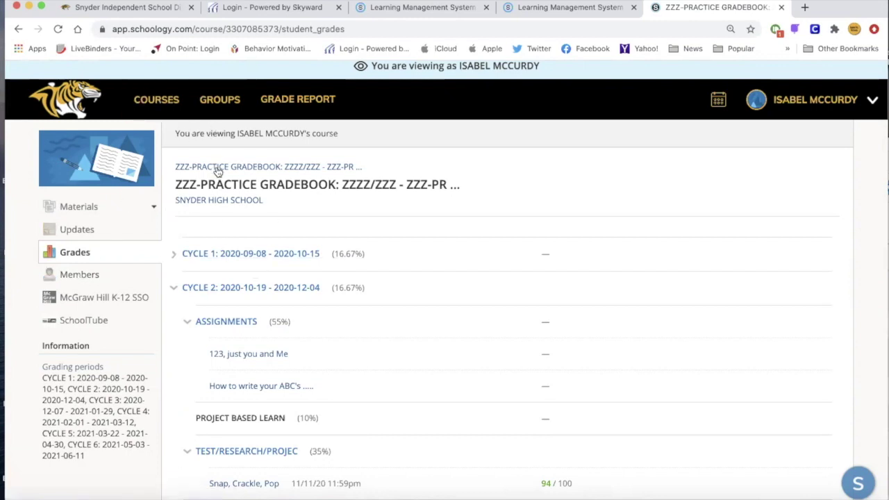
# Step: Check the course member list and admin messaging options, then return to the parent home summary
pyautogui.click(82, 278)
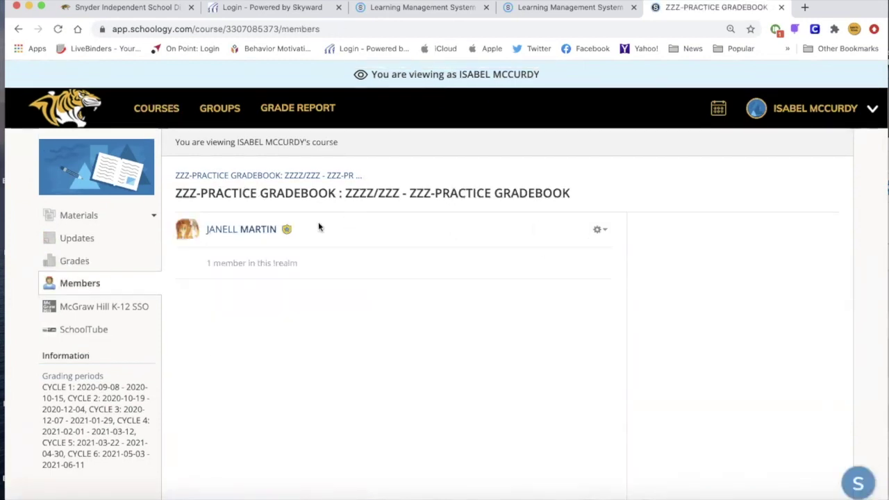
pyautogui.click(600, 234)
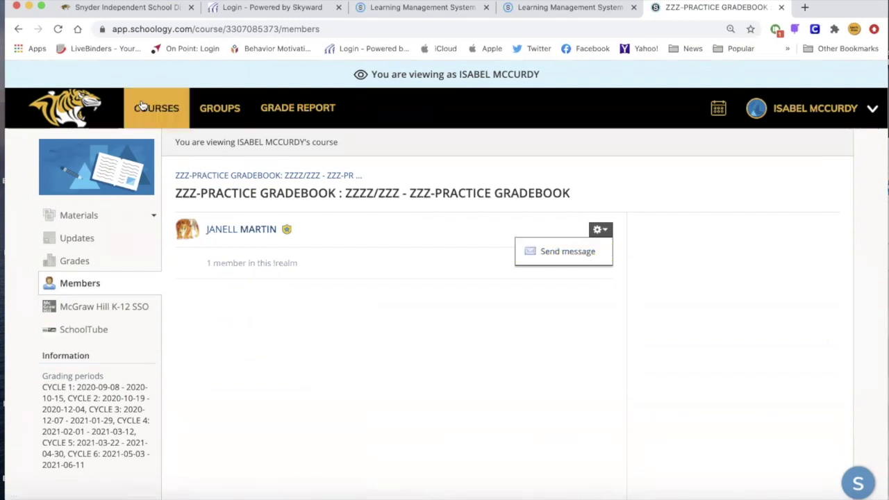
pyautogui.click(17, 30)
pyautogui.click(18, 29)
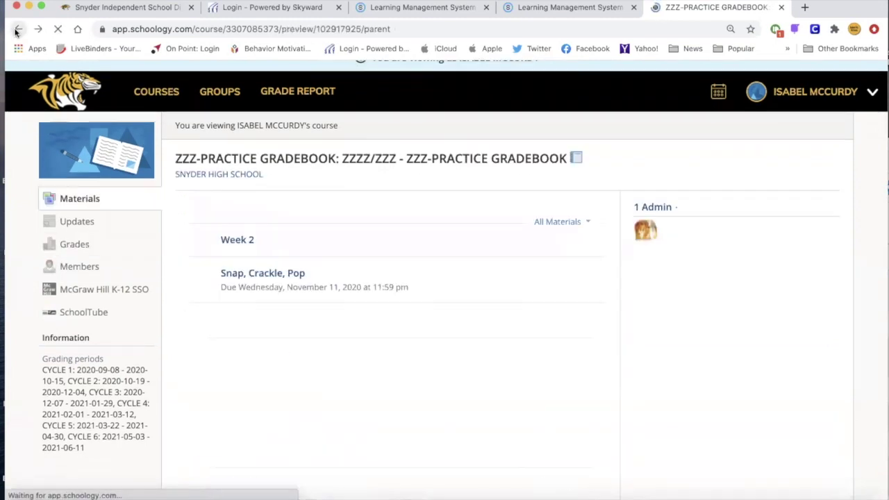
pyautogui.click(66, 99)
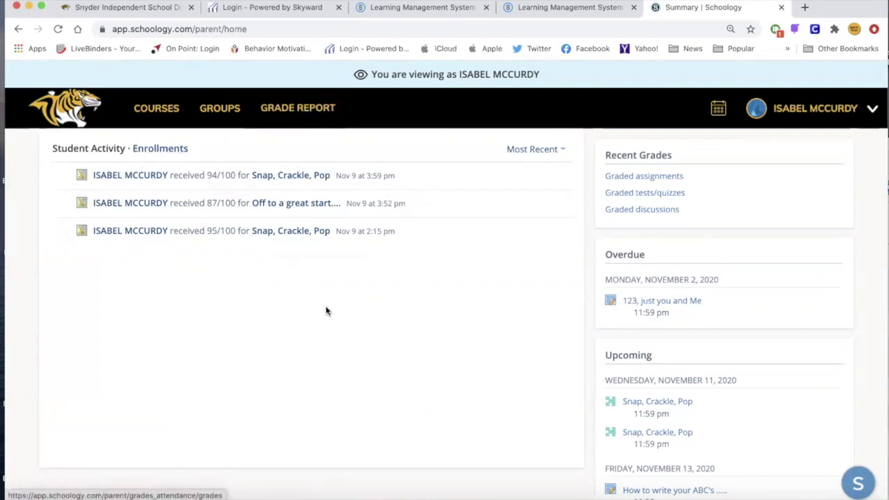
# Step: Open the student's grade report and expand the ZZZ-PRACTICE GRADEBOOK grades
pyautogui.scroll(-2, 326, 307)
pyautogui.scroll(2, 326, 307)
pyautogui.click(293, 103)
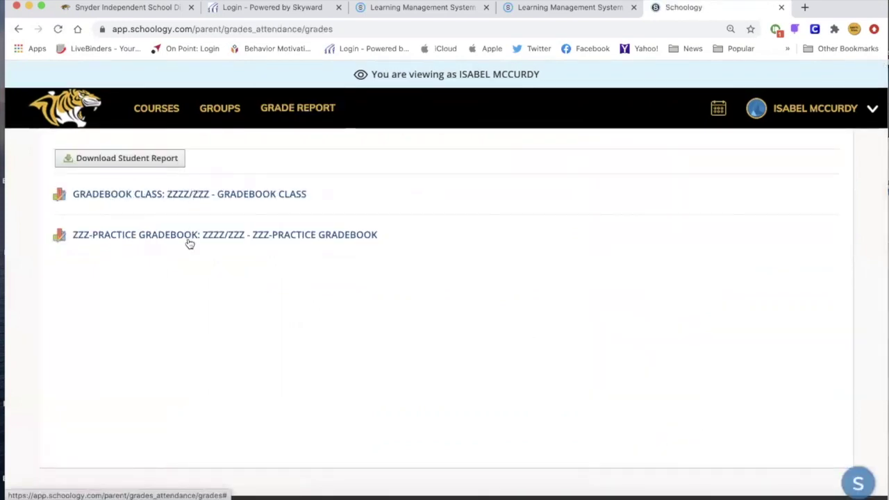
pyautogui.click(217, 234)
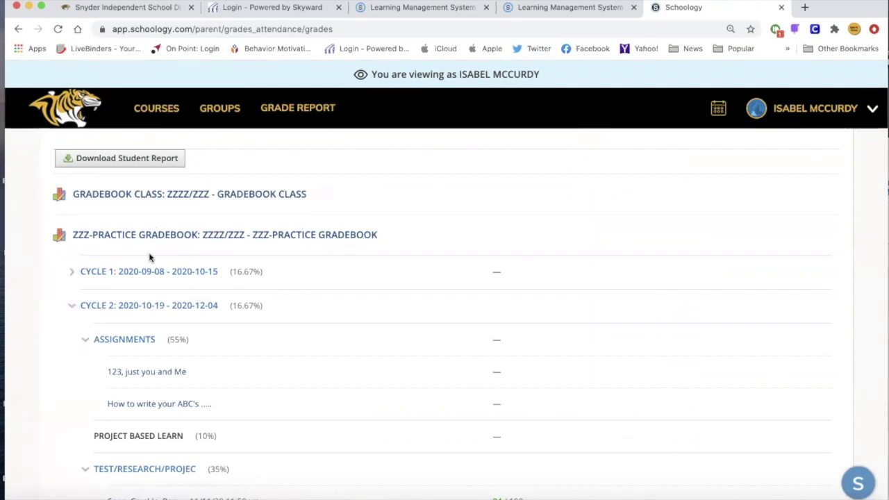
# Step: Expand Cycle 2 Assignments and open the '123, just you and Me' assignment
pyautogui.click(136, 308)
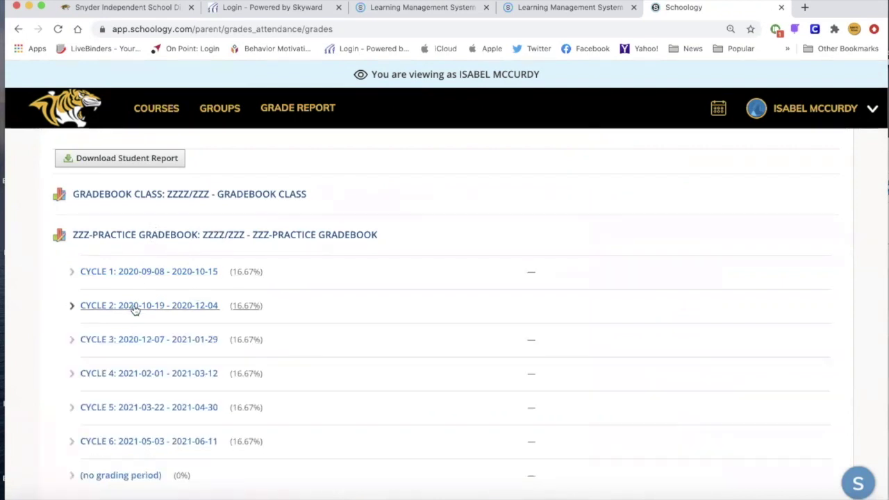
pyautogui.scroll(-1, 148, 354)
pyautogui.click(76, 272)
pyautogui.click(139, 308)
pyautogui.click(141, 340)
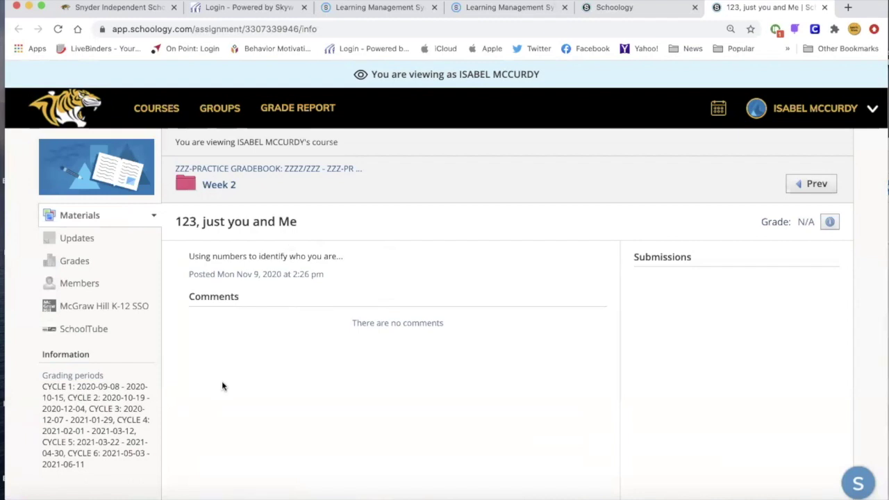
pyautogui.scroll(-1, 222, 381)
pyautogui.scroll(1, 221, 380)
pyautogui.click(873, 111)
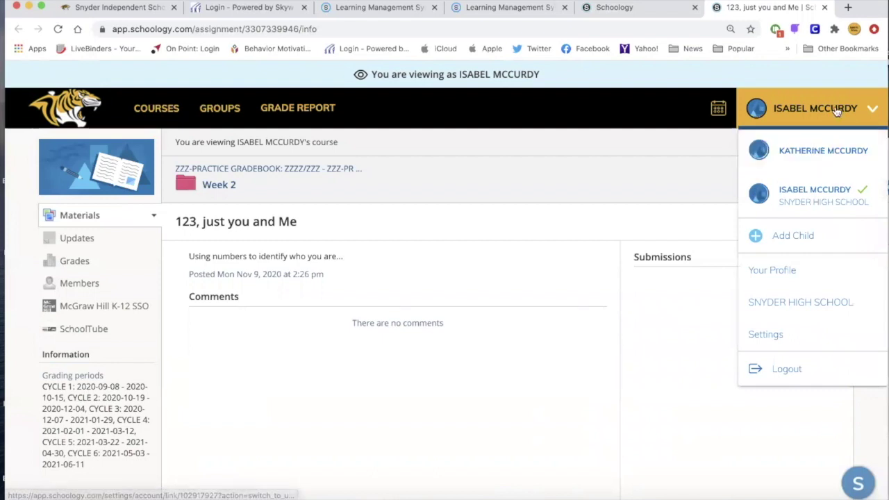
pyautogui.click(816, 152)
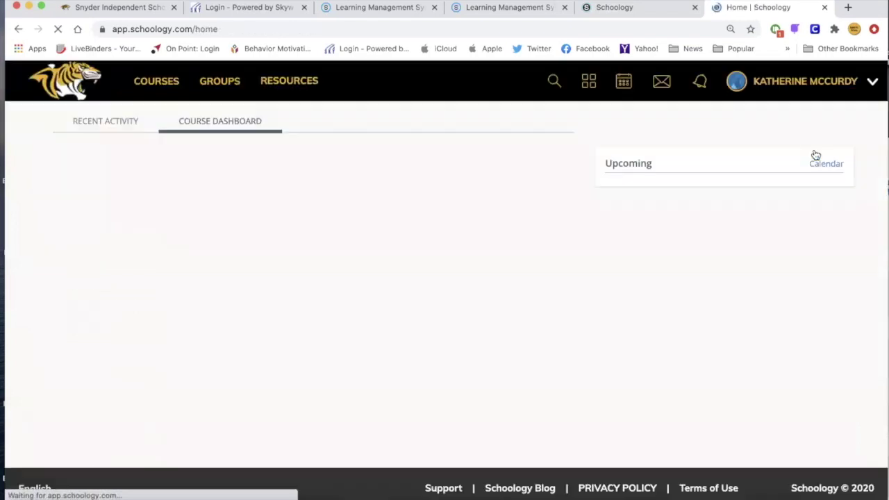
pyautogui.click(872, 84)
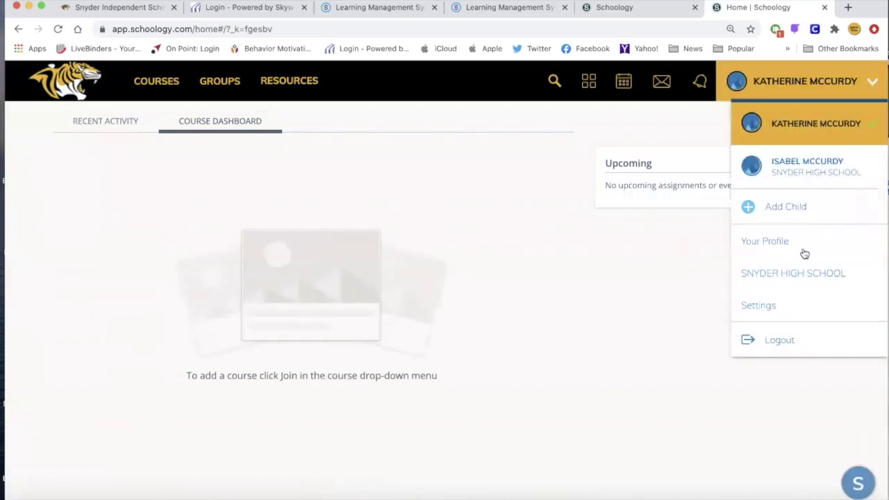
pyautogui.click(770, 308)
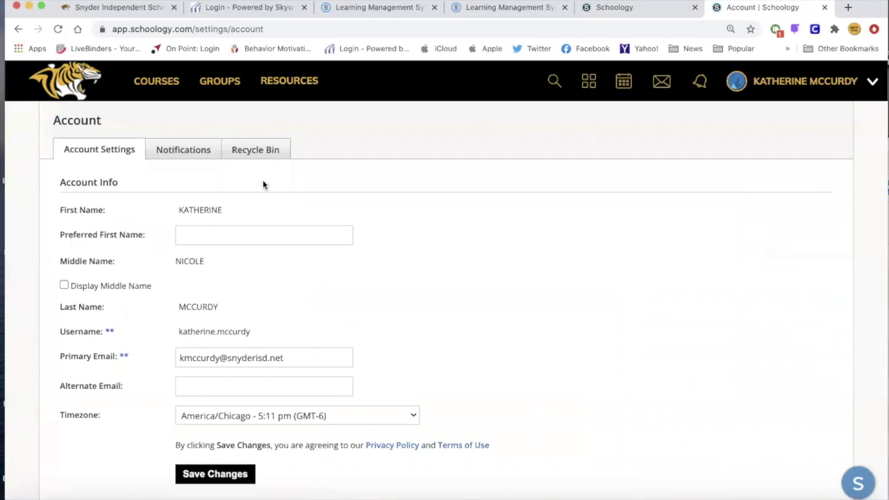
pyautogui.click(183, 149)
pyautogui.scroll(-1, 263, 317)
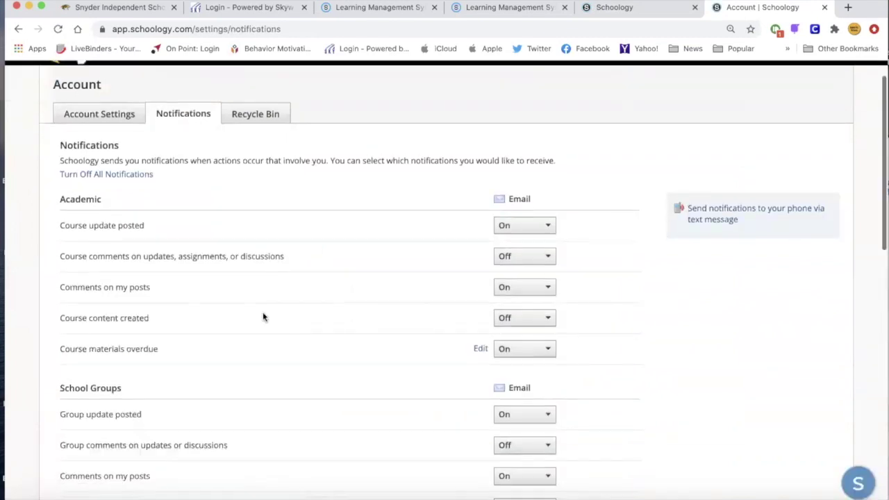
pyautogui.scroll(-1, 263, 317)
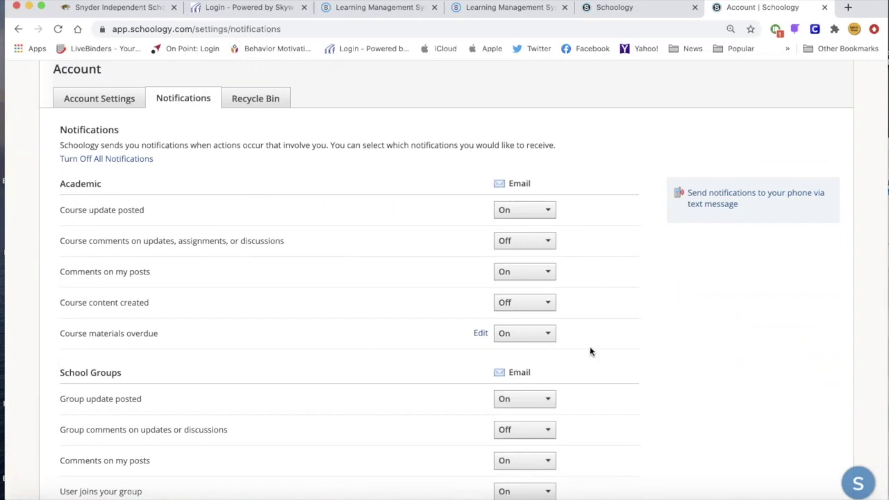
pyautogui.click(539, 210)
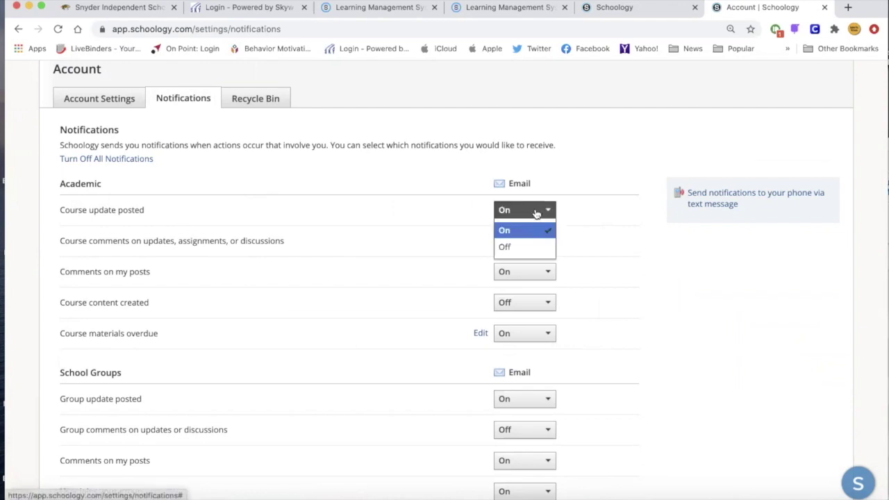
pyautogui.click(593, 225)
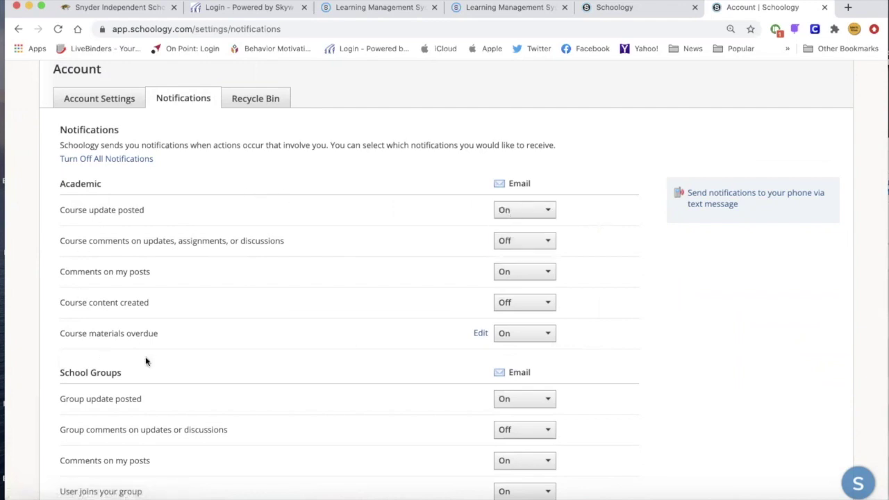
pyautogui.scroll(-1, 351, 339)
pyautogui.scroll(-10, 351, 342)
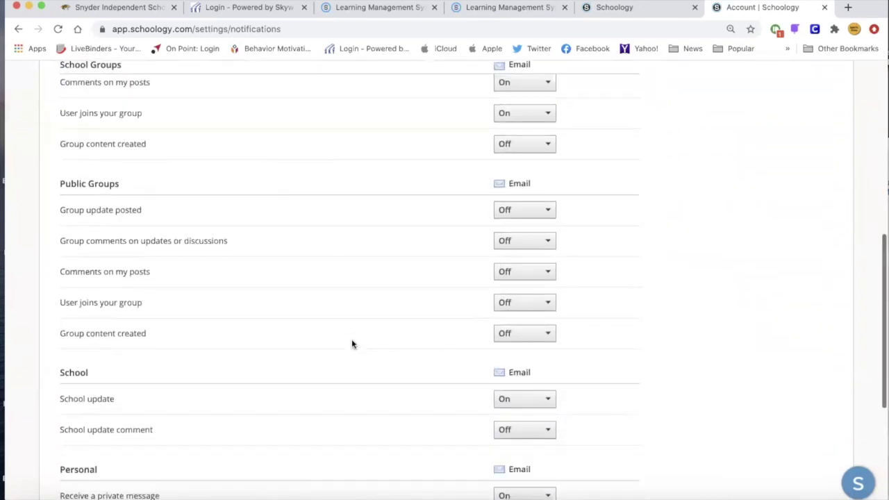
pyautogui.scroll(-3, 352, 341)
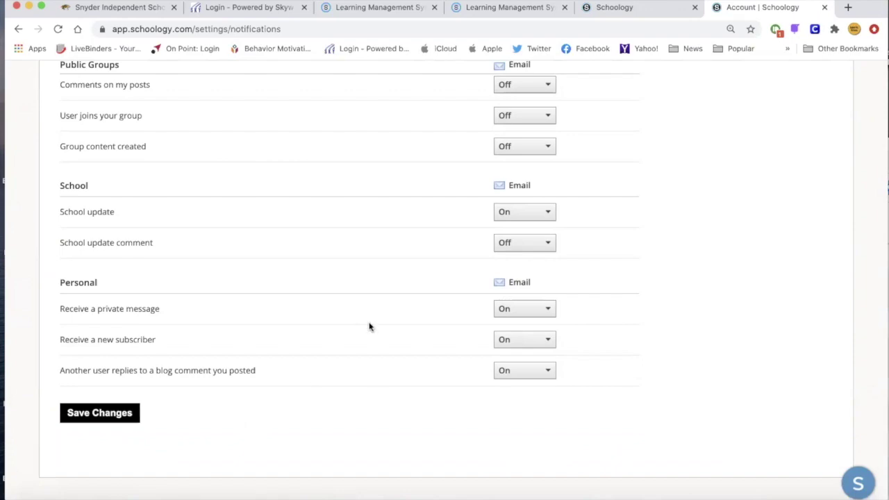
pyautogui.scroll(10, 369, 326)
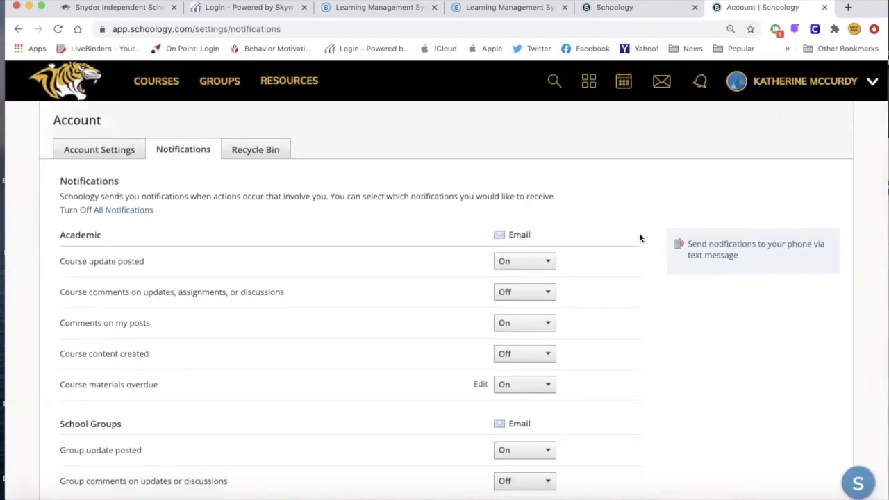
pyautogui.click(727, 248)
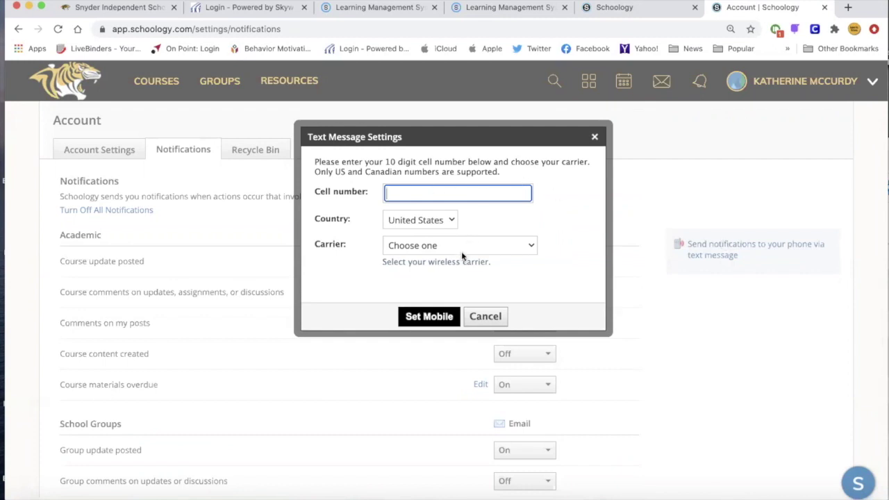
pyautogui.click(595, 137)
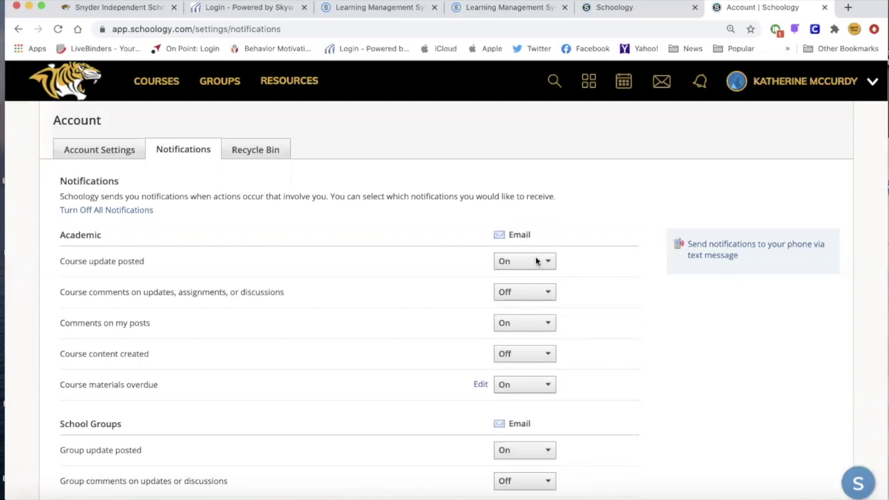
pyautogui.click(153, 81)
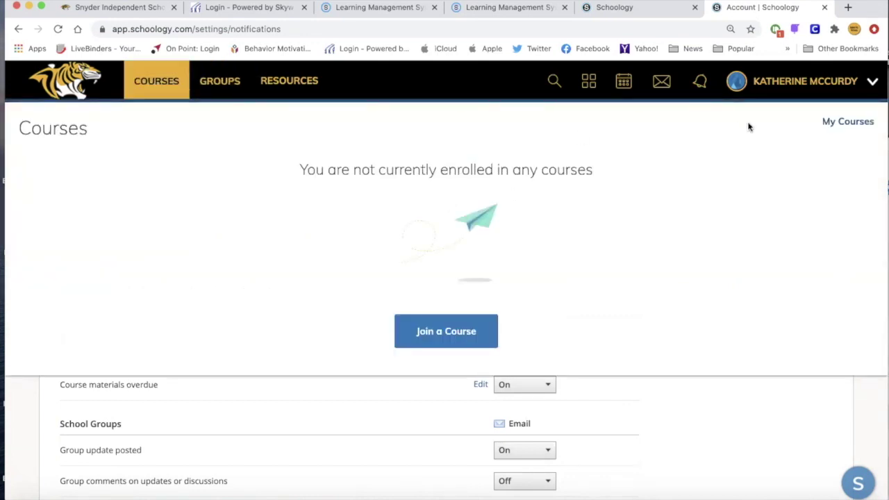
# Step: Switch to the child's profile and expand ZZZ-PRACTICE GRADEBOOK in their grade report, showing Cycle 2 scores
pyautogui.click(823, 96)
pyautogui.click(811, 161)
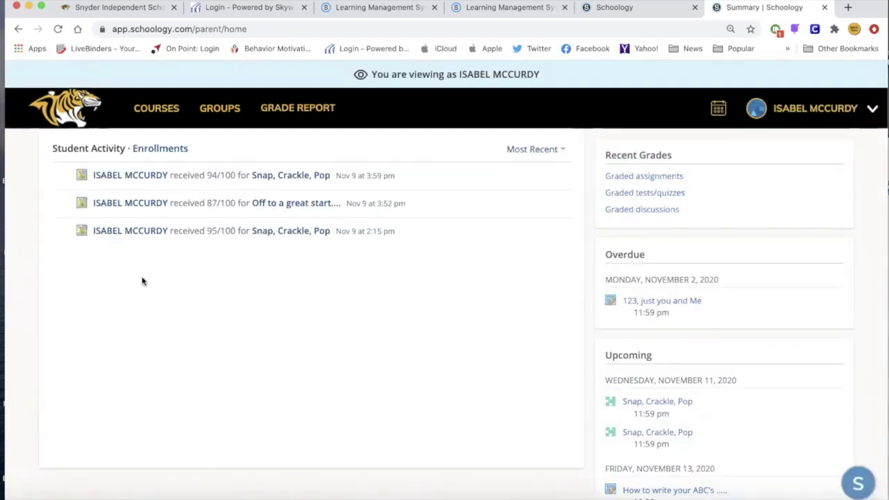
pyautogui.click(284, 111)
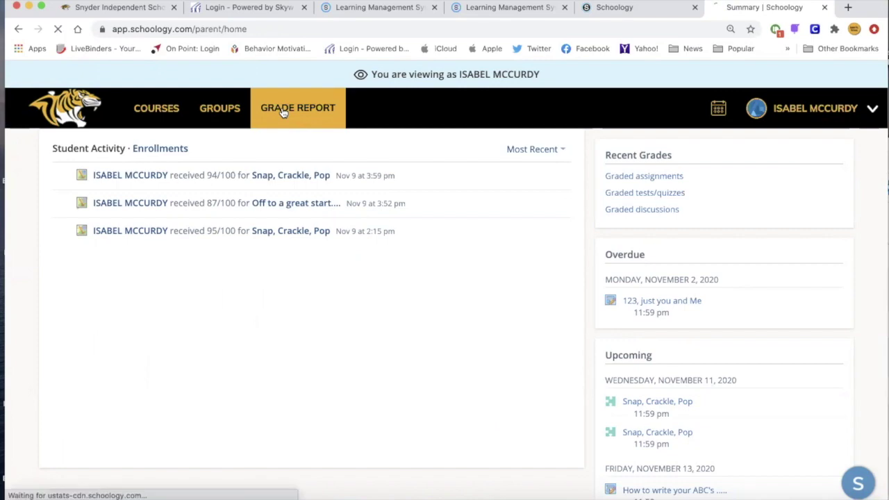
pyautogui.click(219, 238)
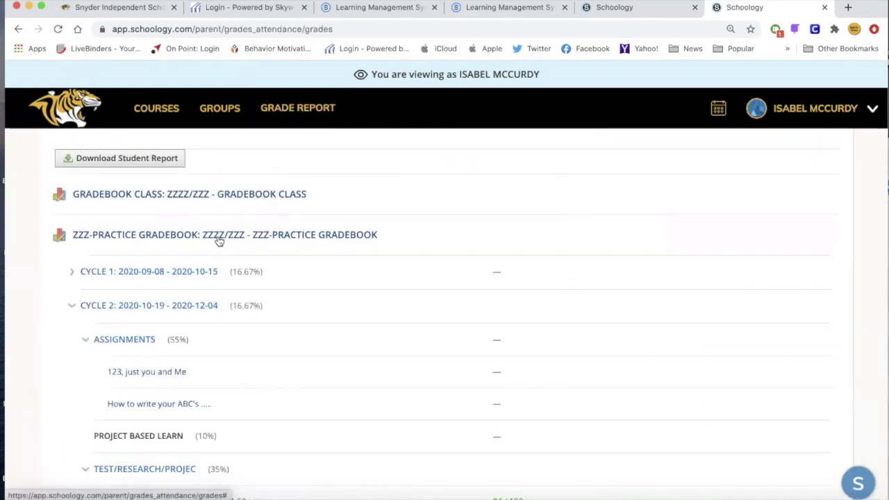
pyautogui.scroll(-5, 227, 345)
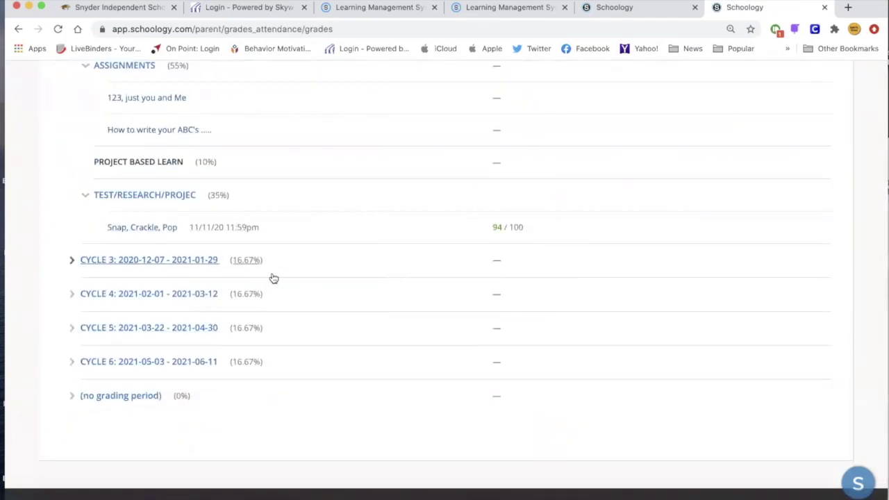
pyautogui.scroll(3, 273, 278)
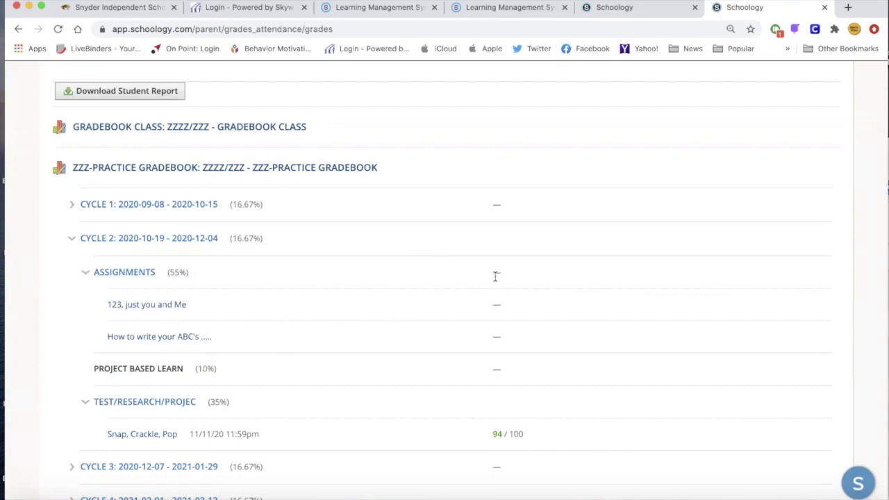
pyautogui.scroll(2, 495, 276)
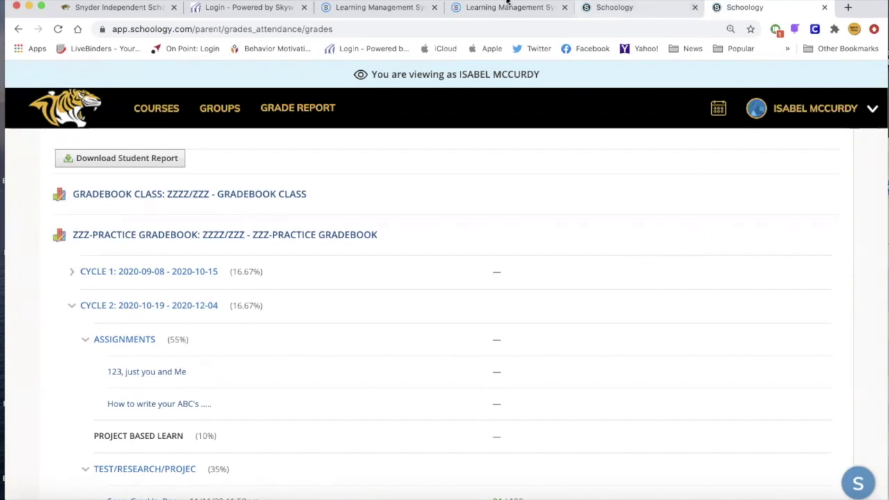
# Step: Enter the parent's login ID and password on the Skyward login page, then go to the district homepage
pyautogui.click(351, 7)
pyautogui.click(261, 8)
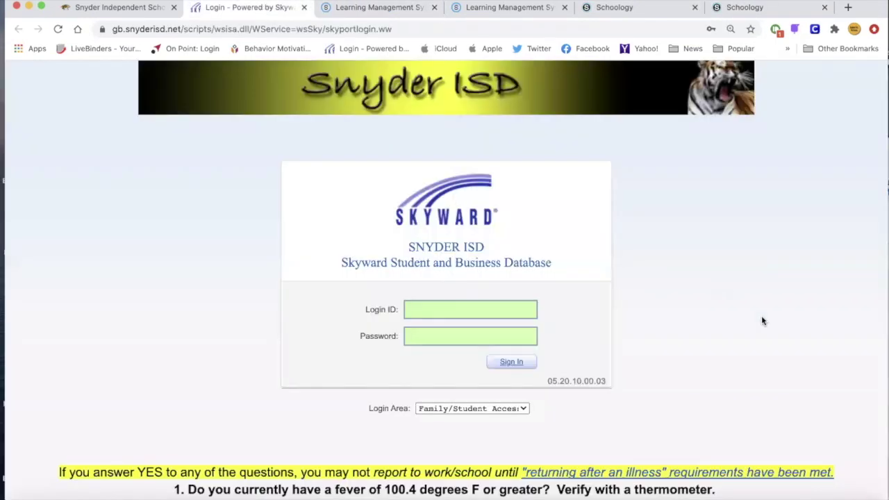
pyautogui.click(444, 310)
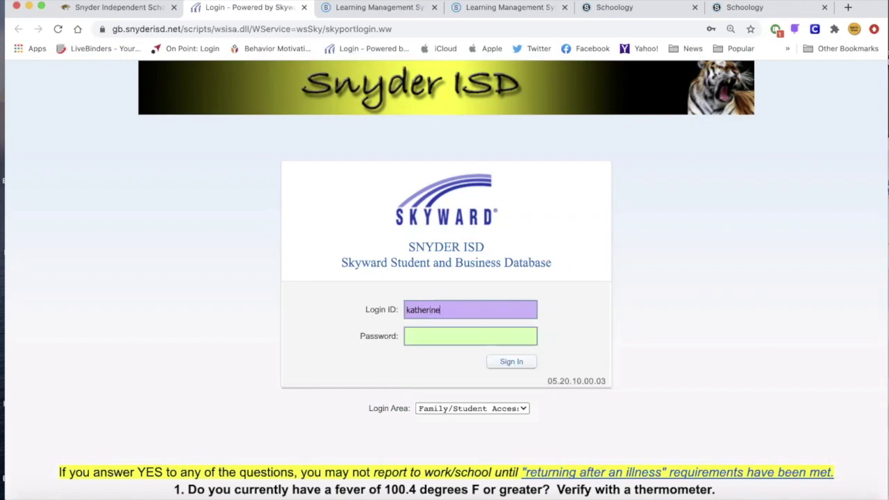
pyautogui.press('Tab')
pyautogui.write('******')
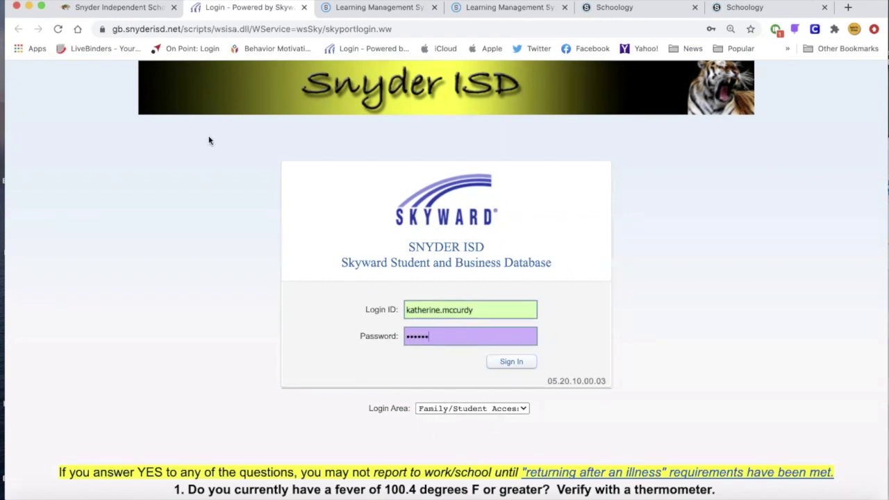
pyautogui.click(122, 8)
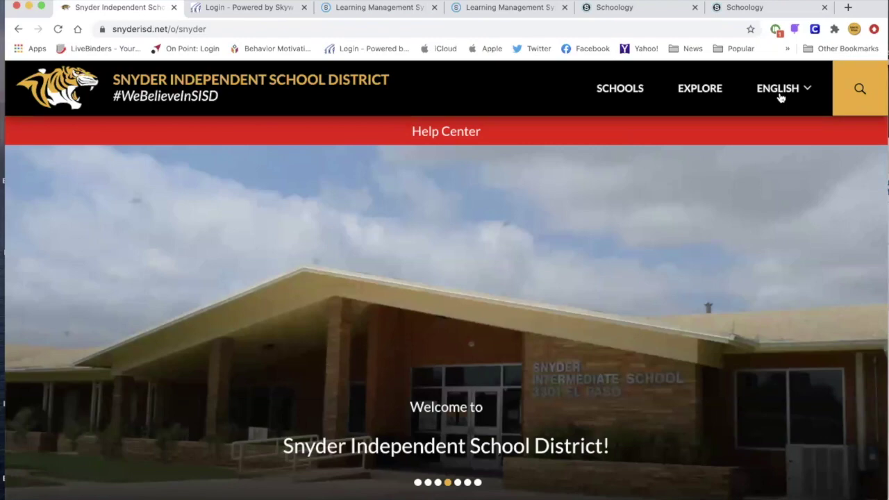
# Step: Open the Snyder ISD EXPLORE menu and scroll to the Families & Students links
pyautogui.click(706, 92)
pyautogui.scroll(-5, 657, 340)
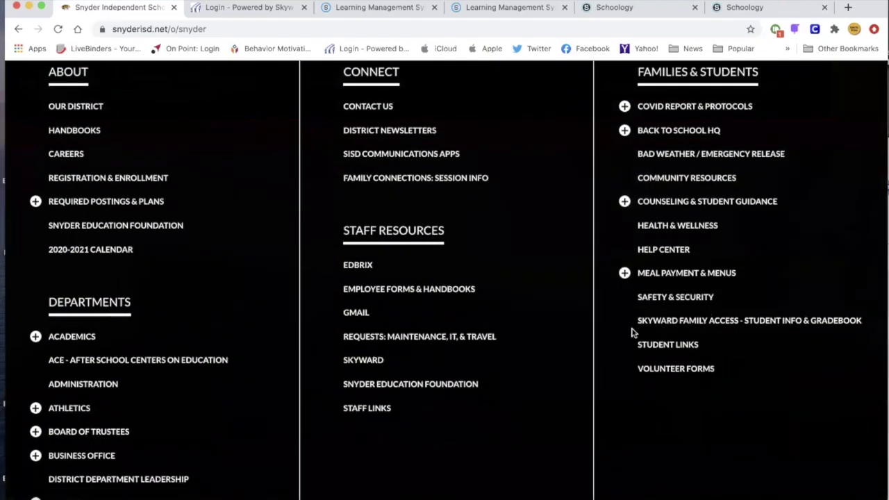
pyautogui.scroll(1, 791, 347)
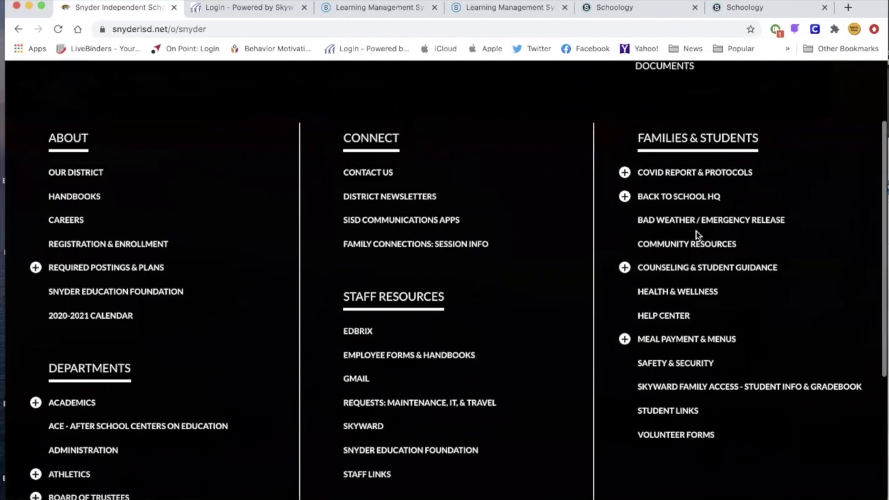
pyautogui.scroll(-2, 699, 236)
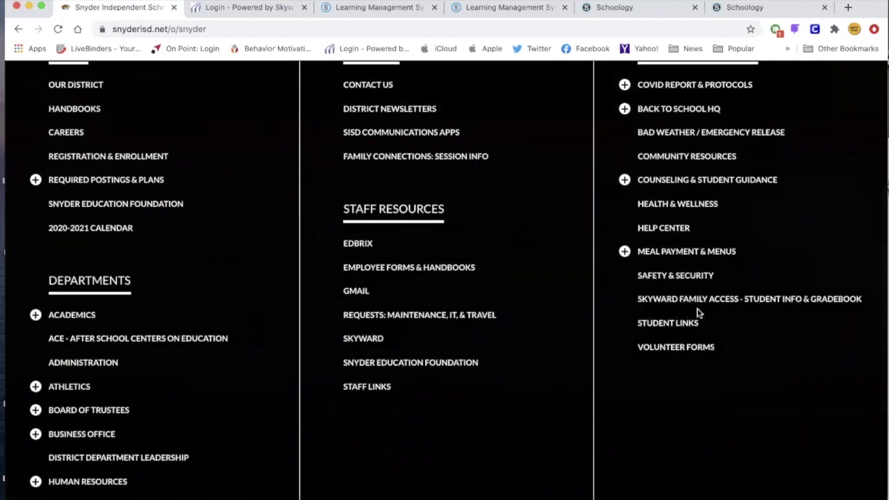
# Step: On the Skyward Family Access login, replace the autofilled login ID and enter the password
pyautogui.click(696, 300)
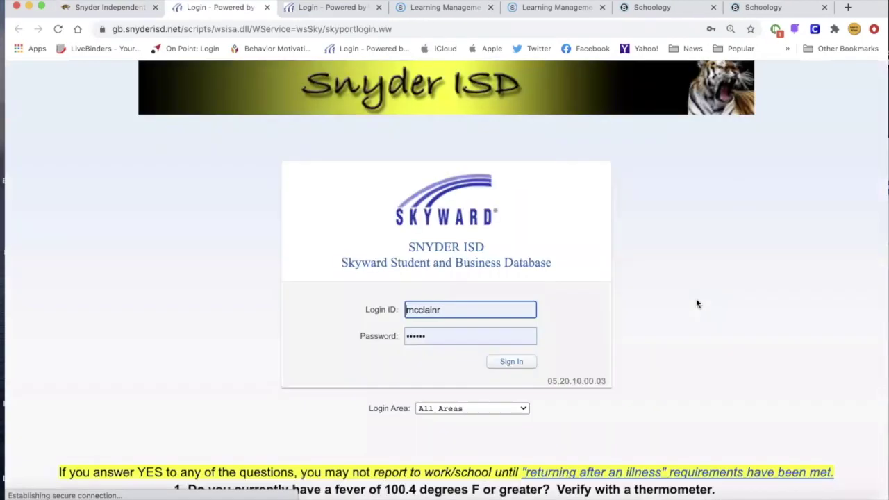
pyautogui.doubleClick(446, 307)
pyautogui.press('BackSpace')
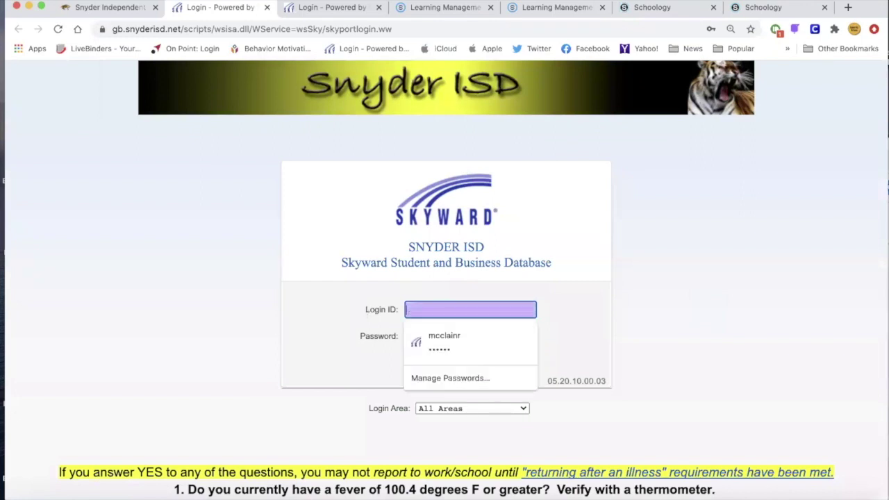
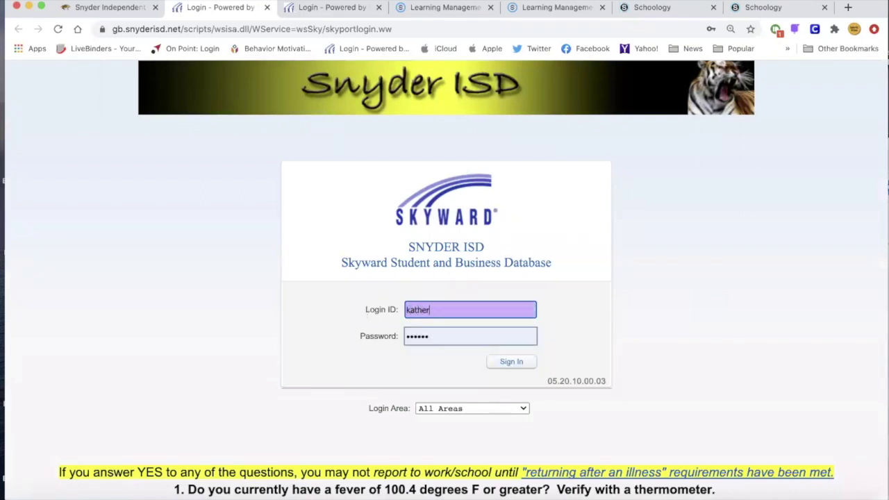
pyautogui.press('Tab')
pyautogui.write('•••••••')
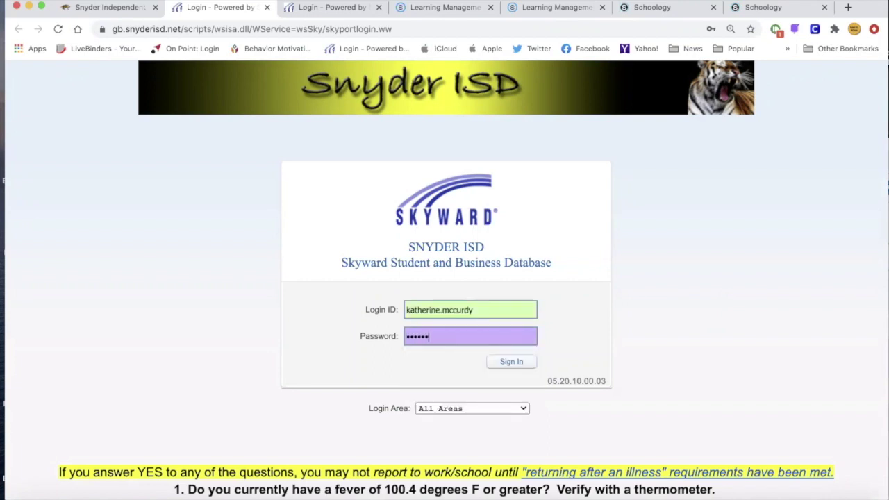
# Step: Choose Family/Student Access as the login area and sign in
pyautogui.click(475, 413)
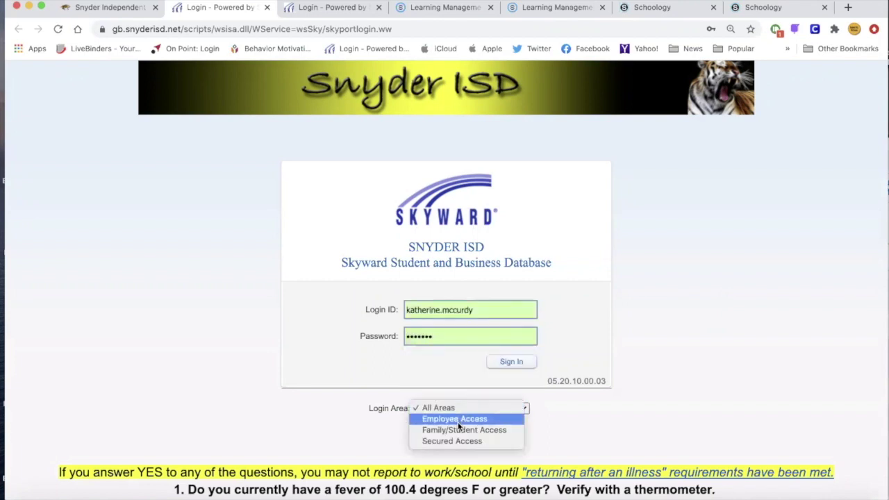
pyautogui.click(457, 428)
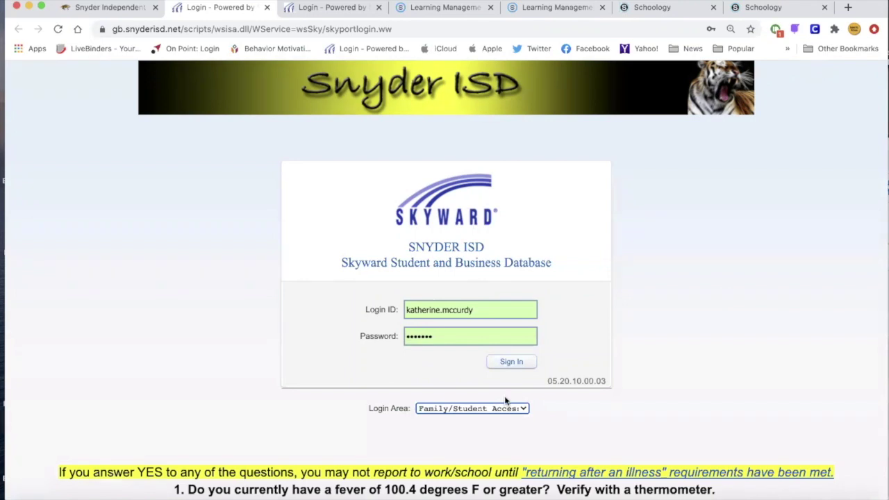
pyautogui.click(510, 364)
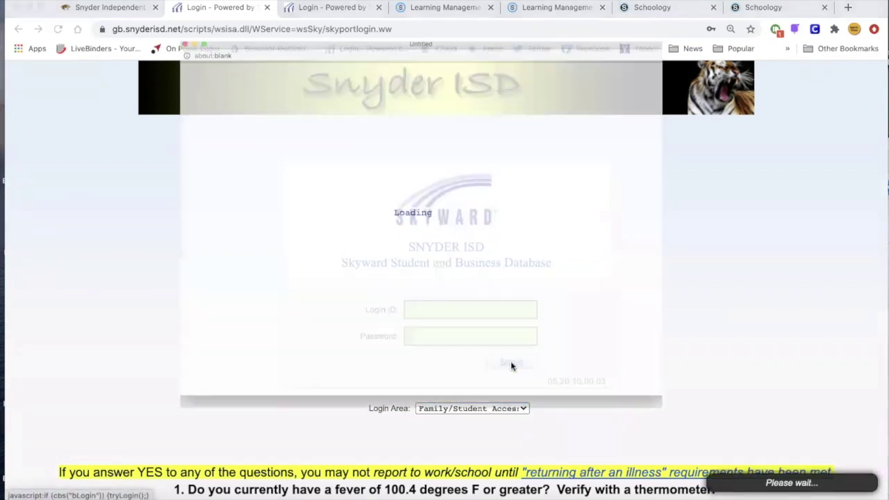
# Step: Maximize the Family Access window and bring up the November 2020 school calendar
pyautogui.moveTo(459, 1); pyautogui.dragTo(438, 4)
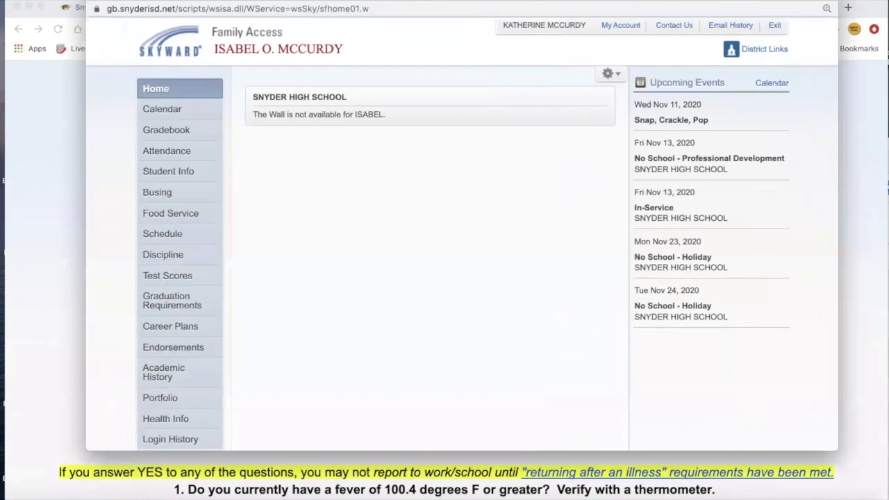
pyautogui.doubleClick(436, 3)
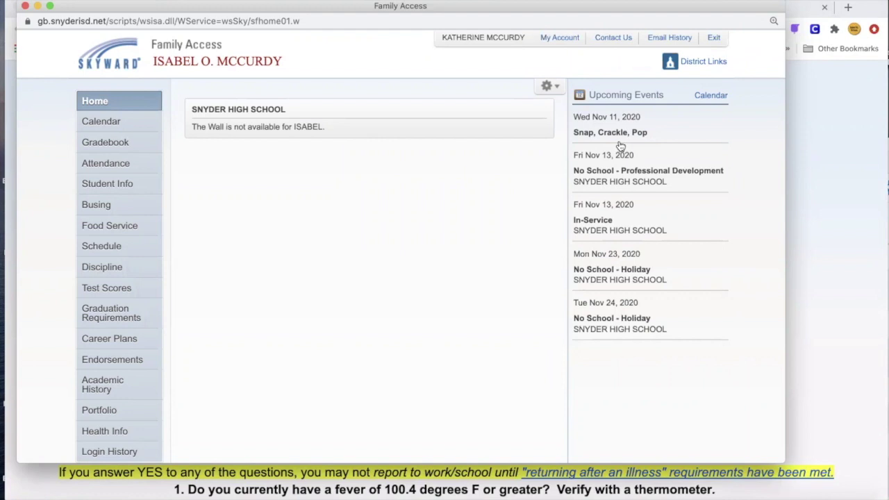
pyautogui.click(95, 124)
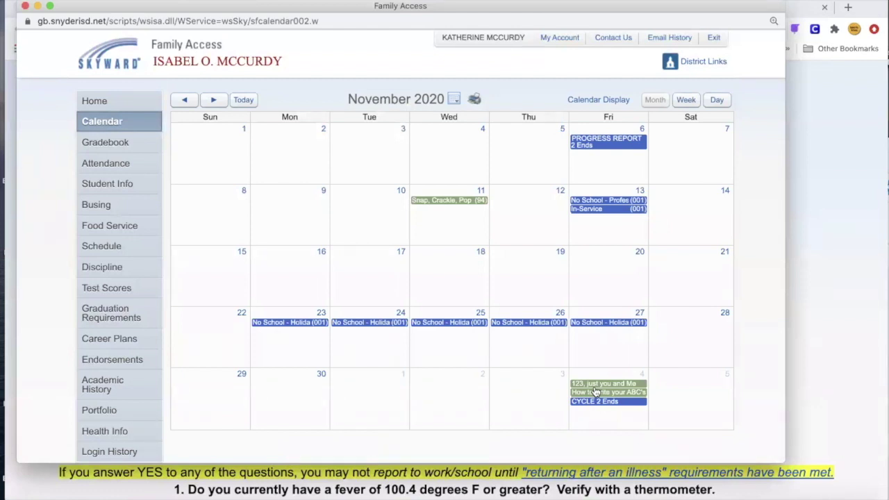
# Step: Open the Gradebook and review the ZZZ-PRACTICE GRADEBOOK class info popup, then close it
pyautogui.click(103, 143)
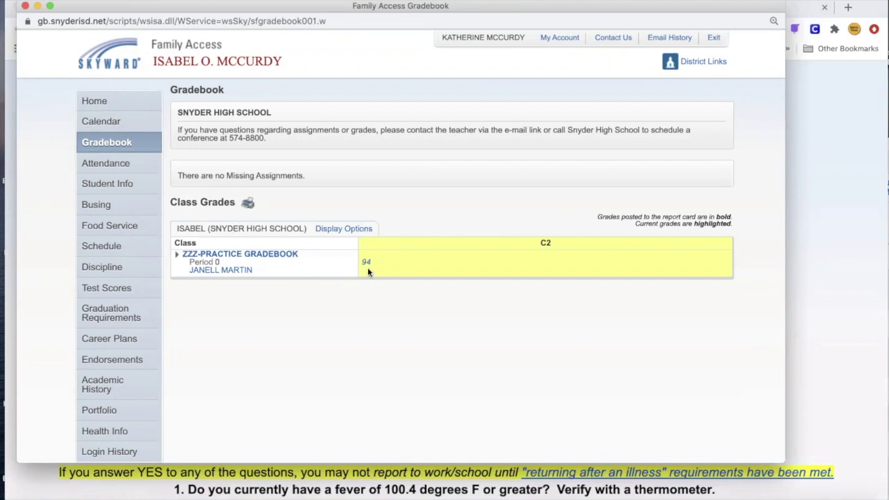
pyautogui.click(260, 257)
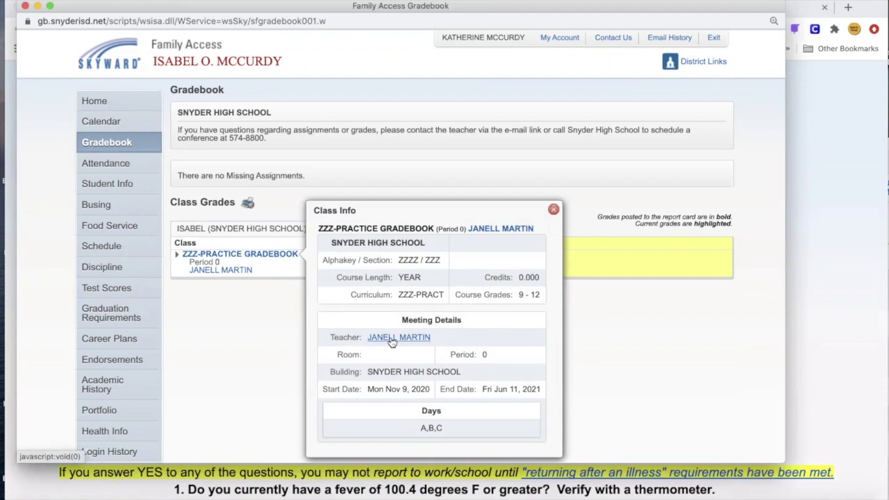
pyautogui.scroll(-1, 392, 340)
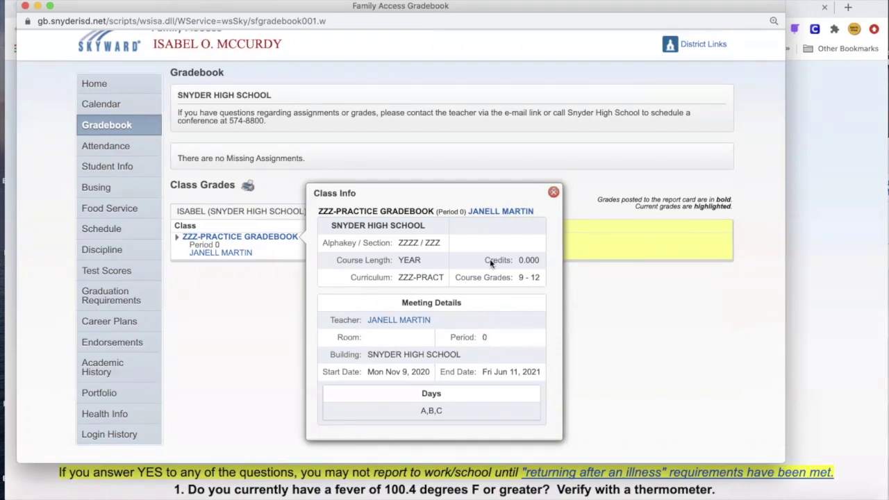
pyautogui.click(553, 193)
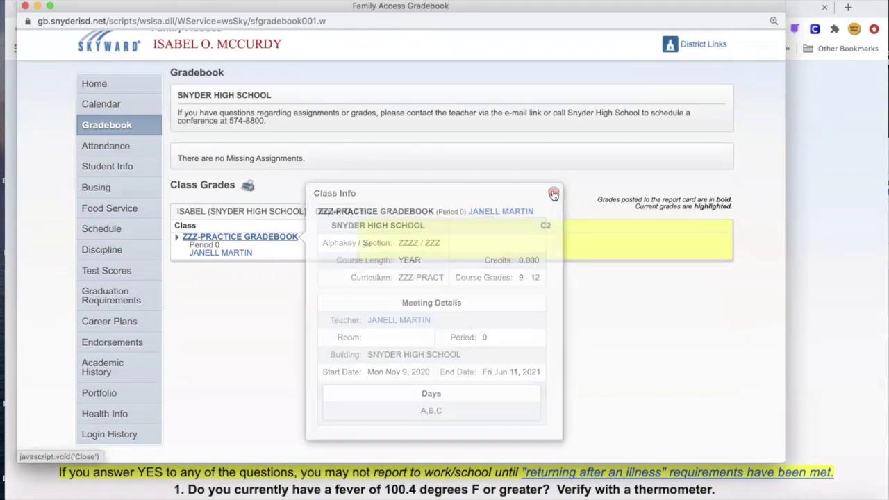
# Step: Switch the Class Grades display option to View All Grades
pyautogui.click(347, 211)
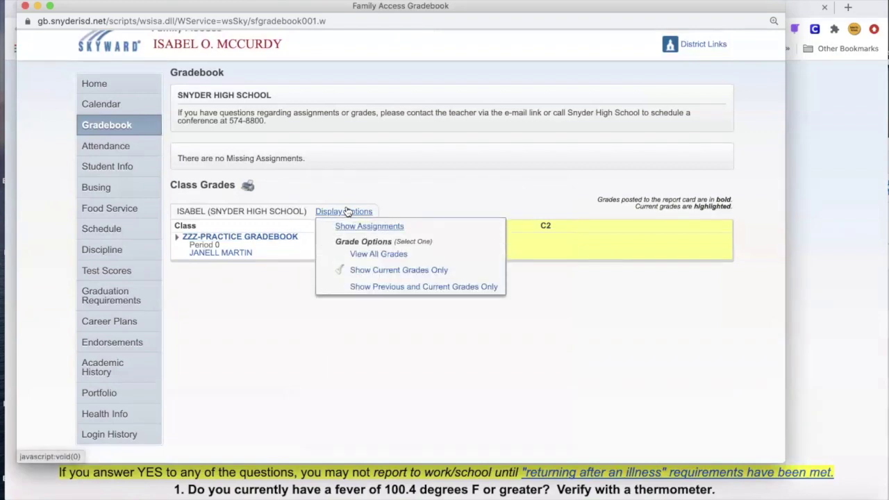
pyautogui.click(374, 254)
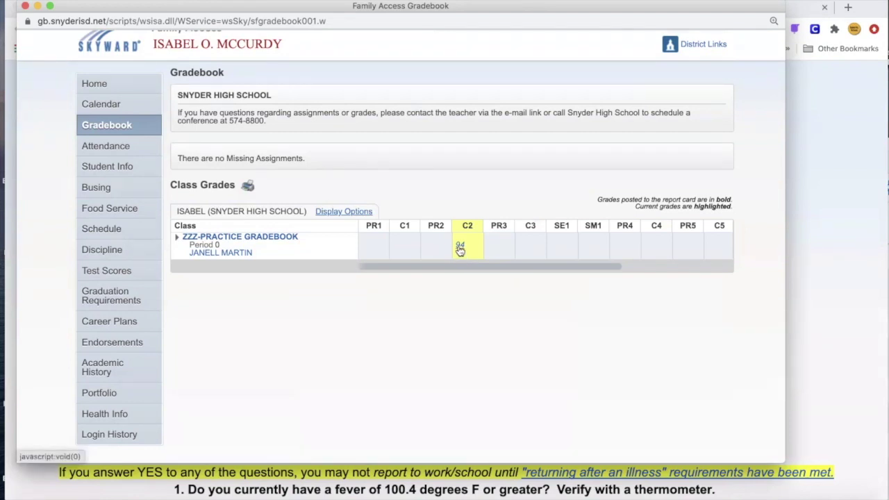
pyautogui.click(459, 249)
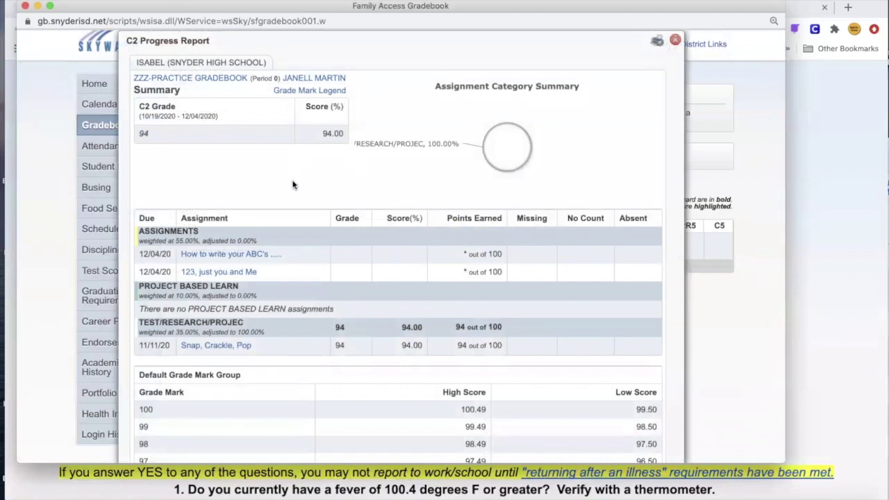
pyautogui.scroll(-2, 292, 184)
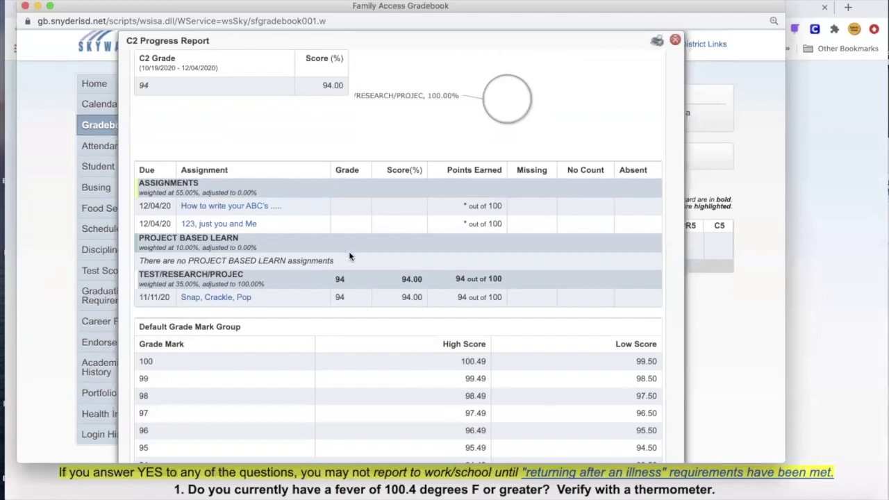
pyautogui.scroll(-1, 270, 258)
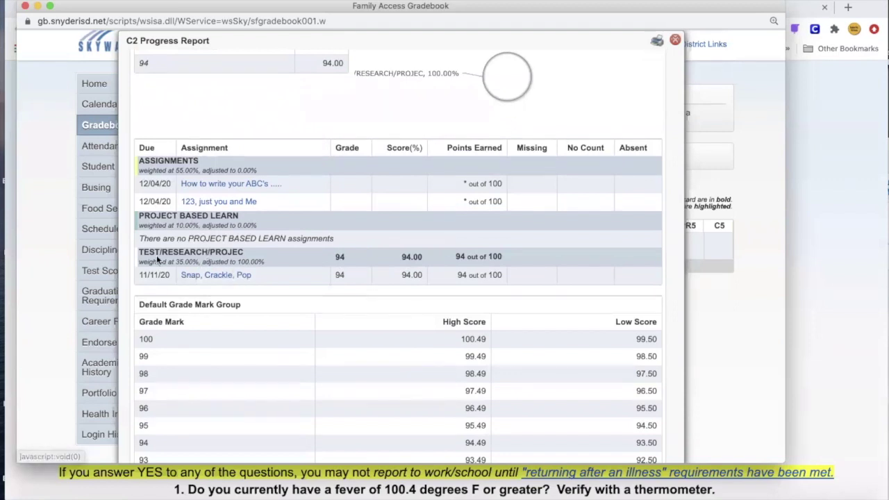
pyautogui.scroll(1, 333, 347)
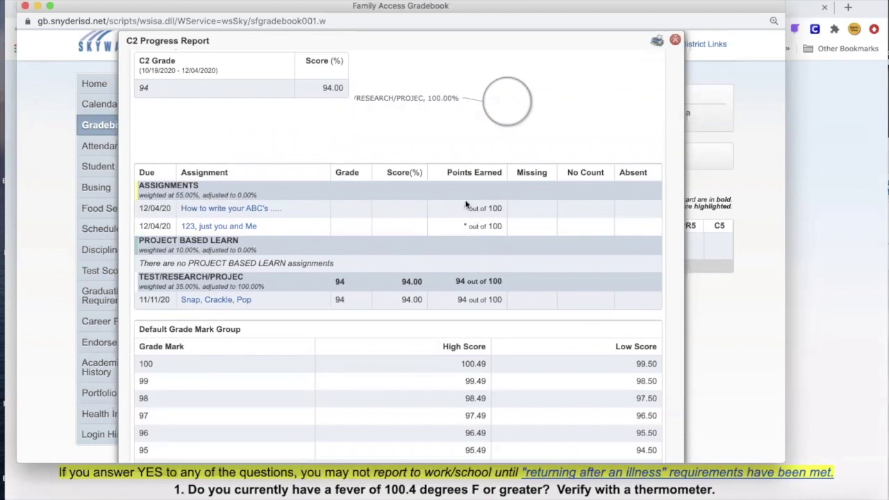
pyautogui.moveTo(454, 231)
pyautogui.scroll(-1, 319, 334)
pyautogui.scroll(2, 320, 334)
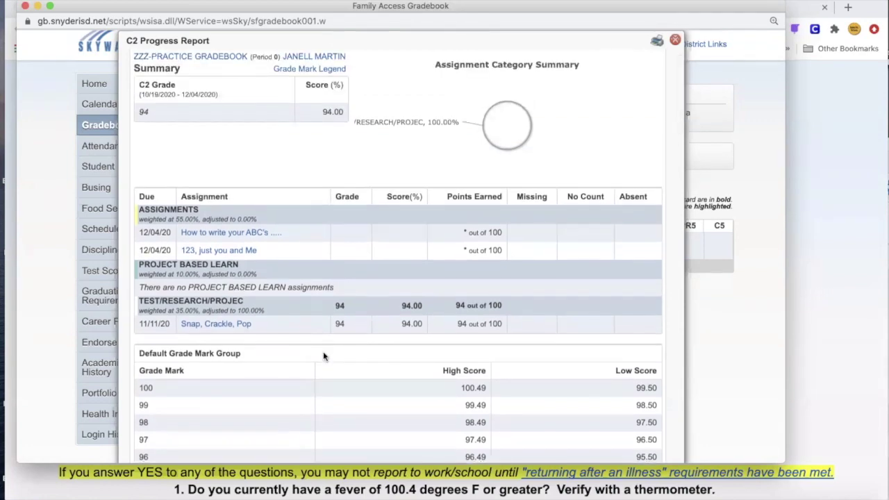
pyautogui.scroll(-10, 323, 355)
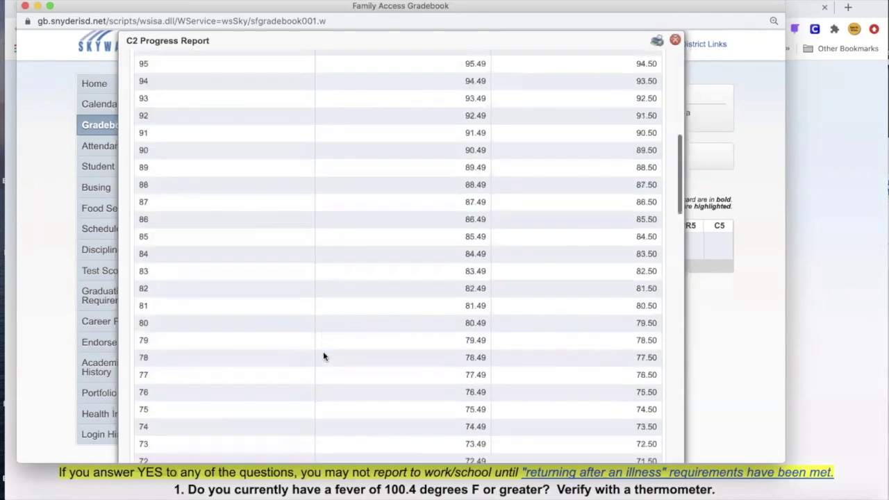
pyautogui.scroll(12, 323, 354)
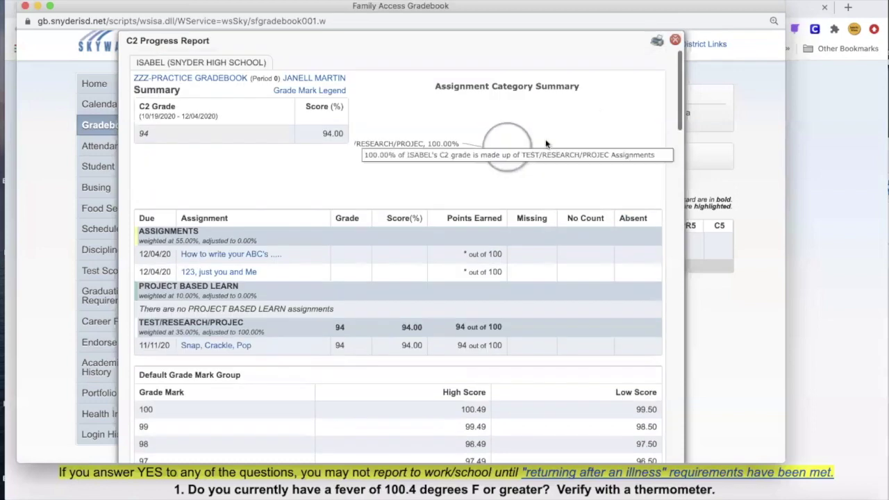
pyautogui.click(674, 40)
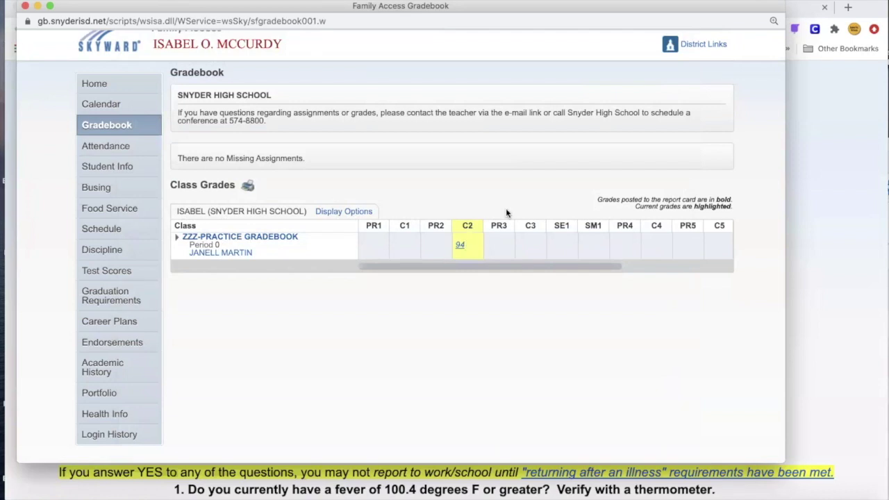
# Step: Reposition the Family Access window and open the parent's account settings
pyautogui.scroll(1, 505, 207)
pyautogui.moveTo(540, 16); pyautogui.dragTo(542, 41)
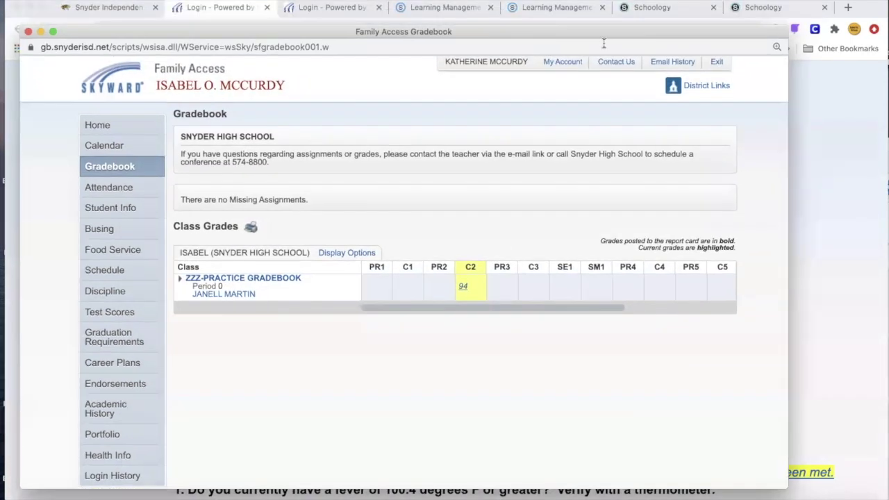
pyautogui.click(564, 62)
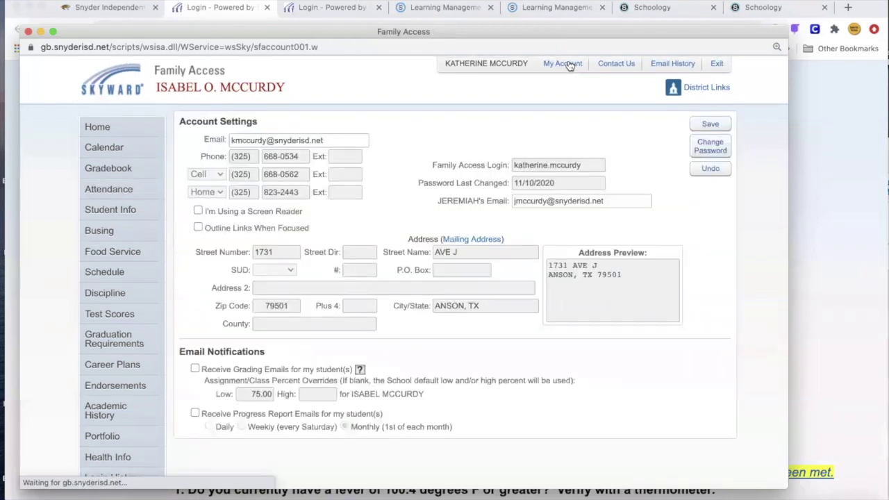
pyautogui.moveTo(516, 30); pyautogui.dragTo(538, 0)
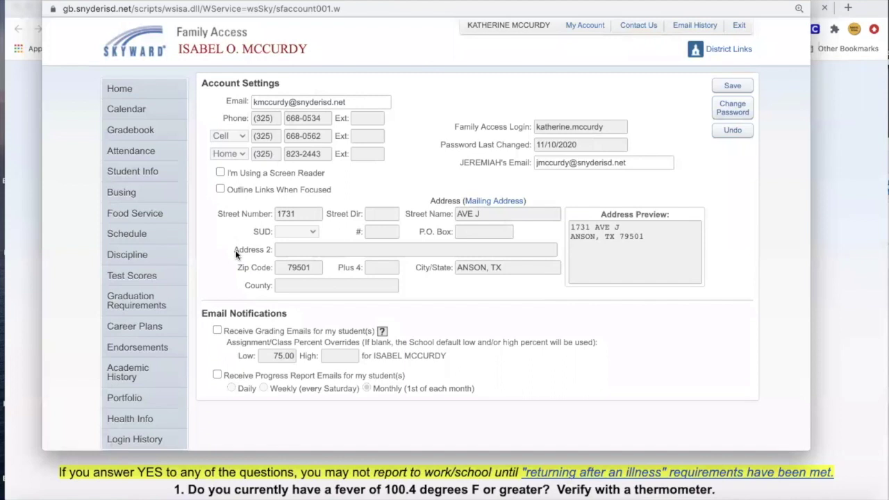
# Step: Turn on grading and progress-report emails, then show the help on when grading emails are sent
pyautogui.scroll(-1, 470, 302)
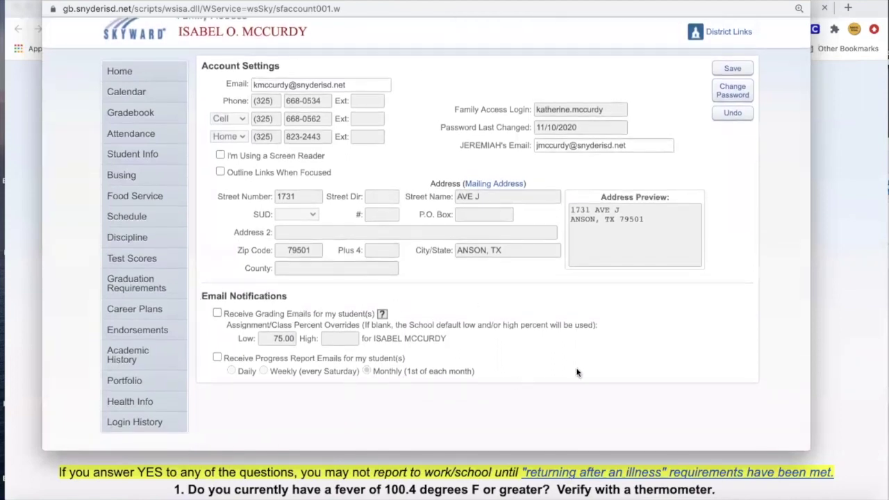
pyautogui.click(217, 314)
pyautogui.click(218, 358)
pyautogui.click(382, 314)
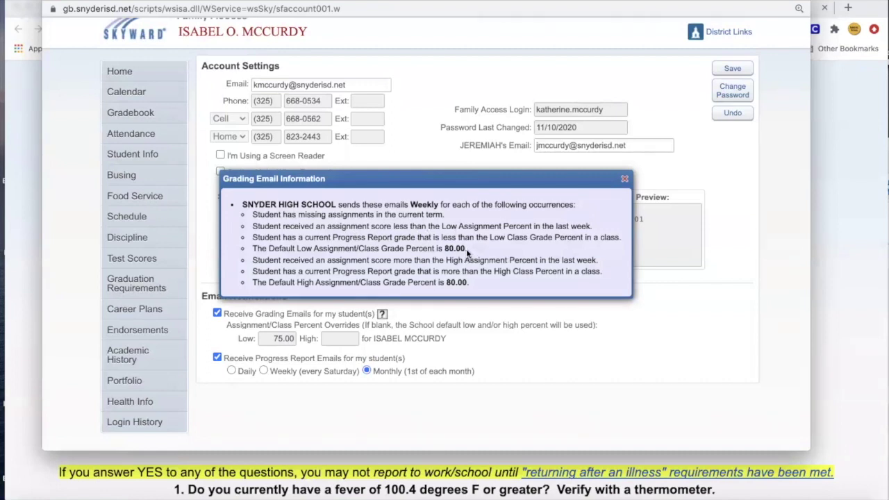
# Step: Dismiss the Grading Email Information popup, keeping grading (75.00 low) and monthly progress emails on
pyautogui.click(624, 181)
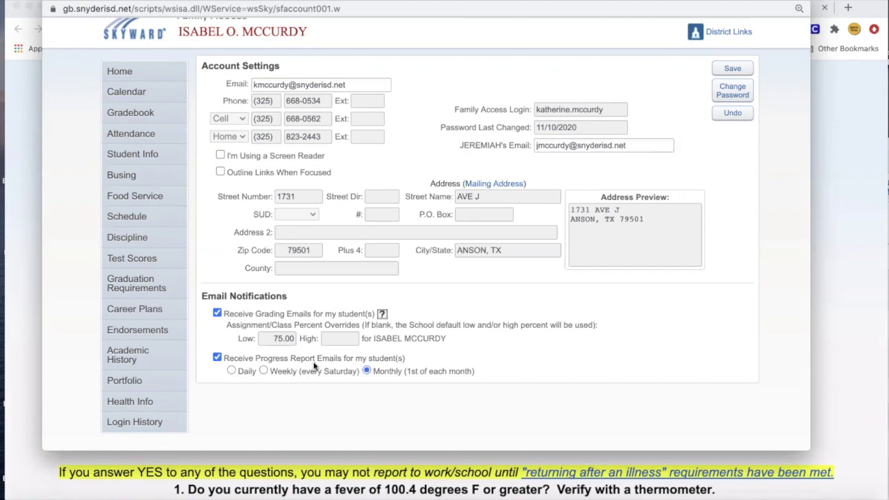
pyautogui.scroll(1, 314, 366)
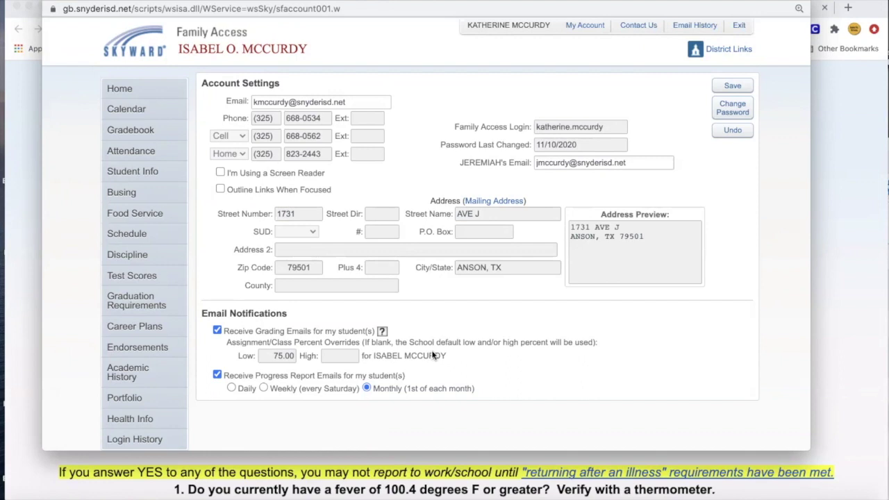
# Step: Drag the Family Access window fully into view and nudge the browser window upward
pyautogui.moveTo(370, 1); pyautogui.dragTo(378, 7)
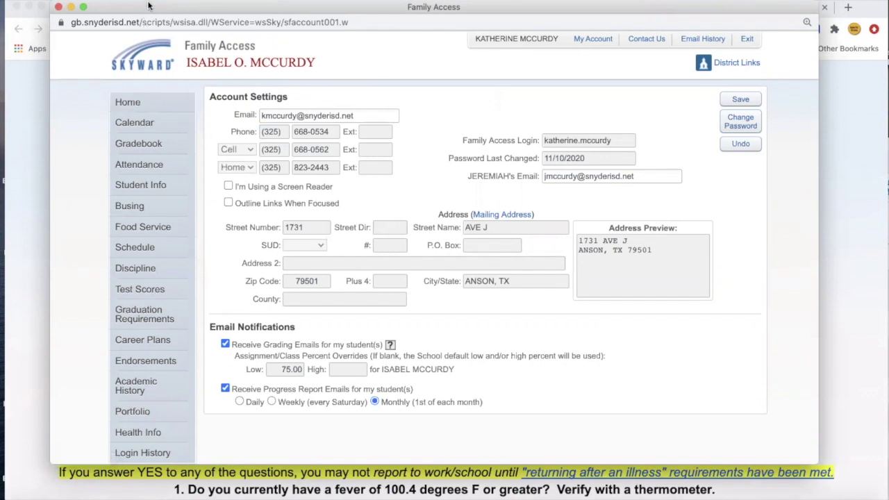
pyautogui.moveTo(148, 7); pyautogui.dragTo(151, 0)
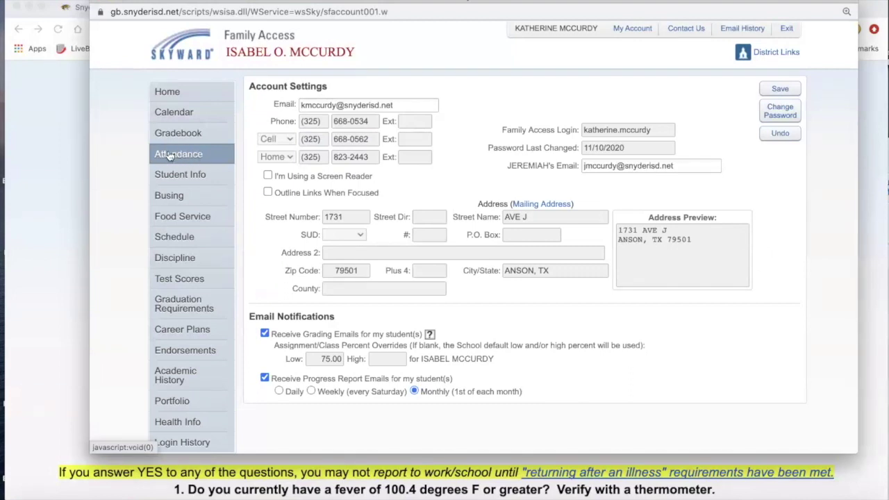
# Step: Show the student's Attendance page, then bring up the Parent View Attendance PDF
pyautogui.click(178, 157)
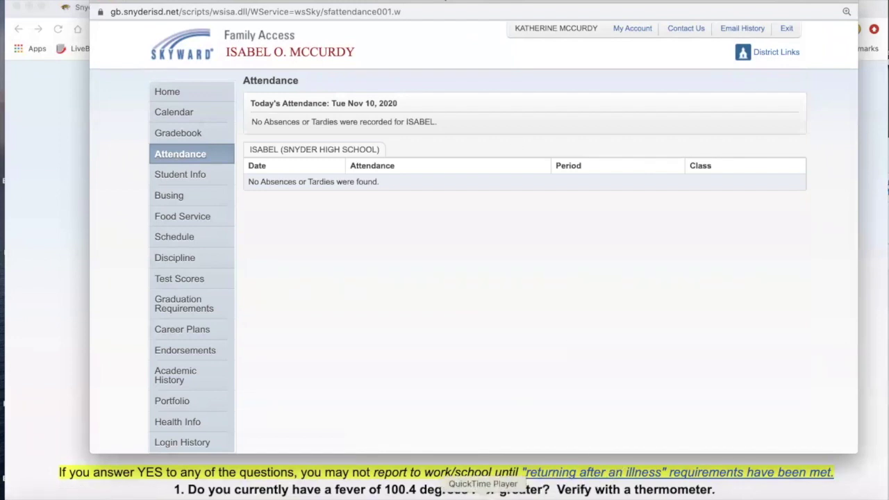
pyautogui.click(445, 496)
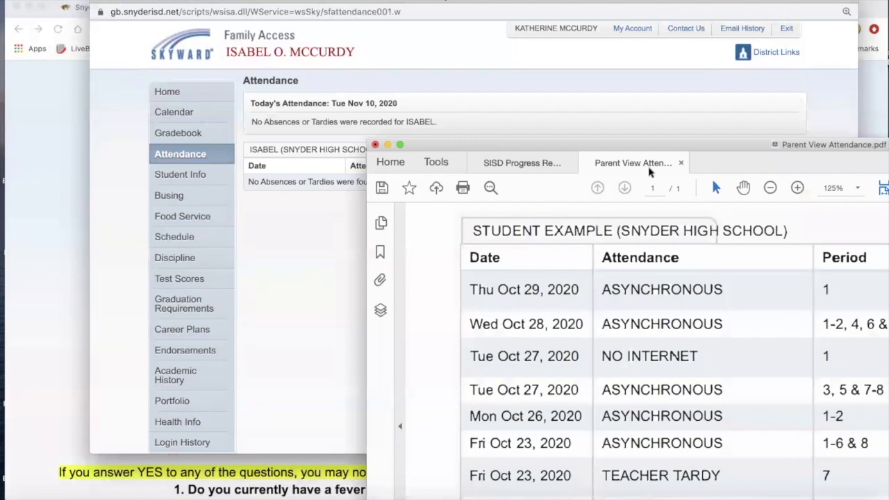
# Step: Maximize the attendance PDF and scroll through its table to the Sep 17, 2020 entries
pyautogui.doubleClick(720, 142)
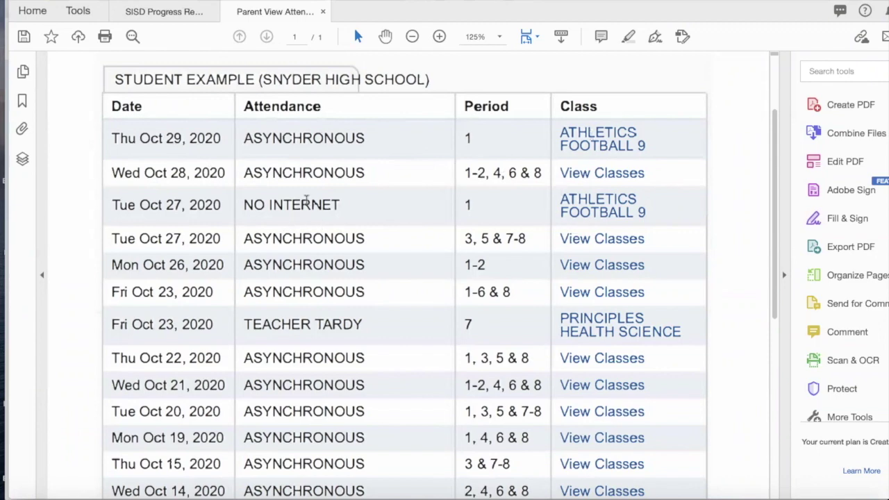
pyautogui.scroll(-1, 333, 201)
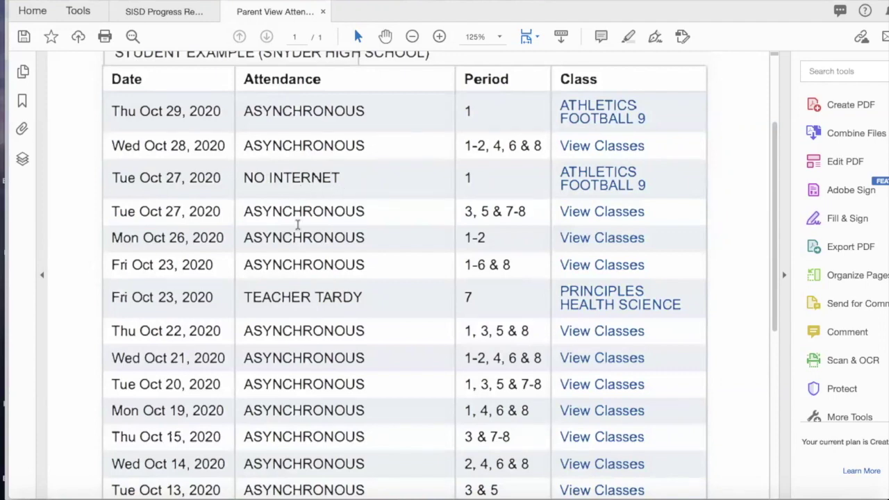
pyautogui.scroll(-1, 297, 223)
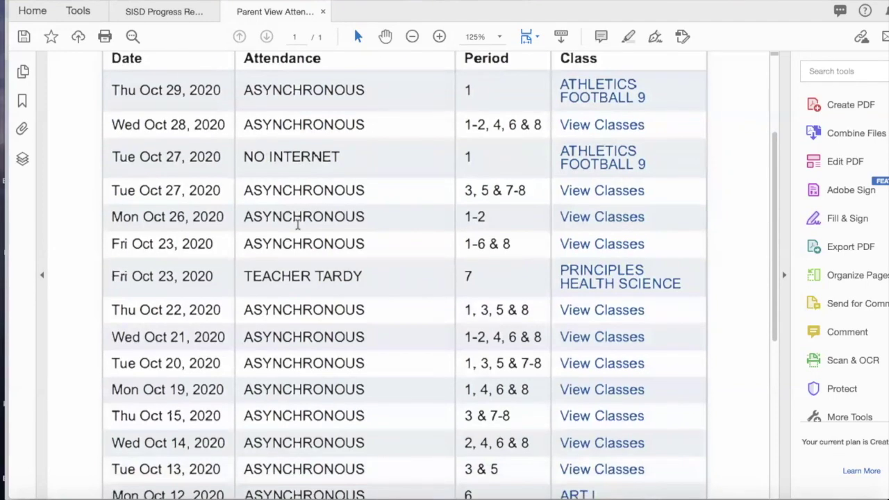
pyautogui.scroll(-3, 297, 224)
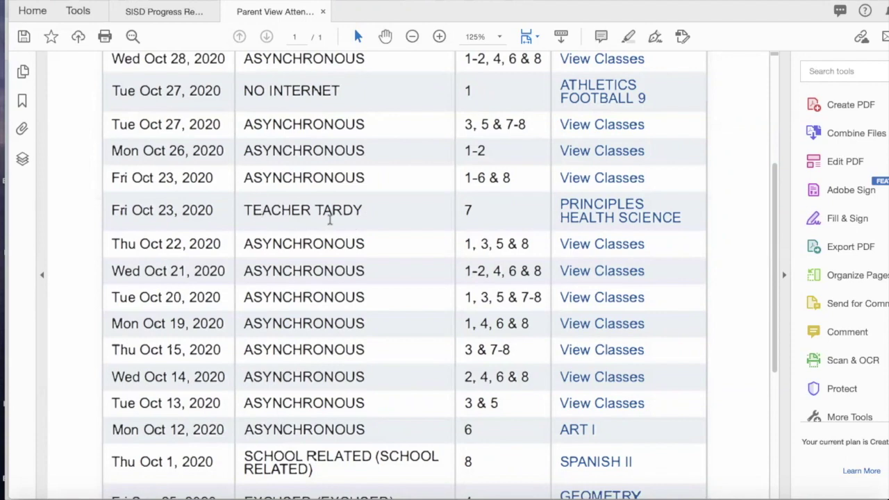
pyautogui.scroll(-6, 327, 226)
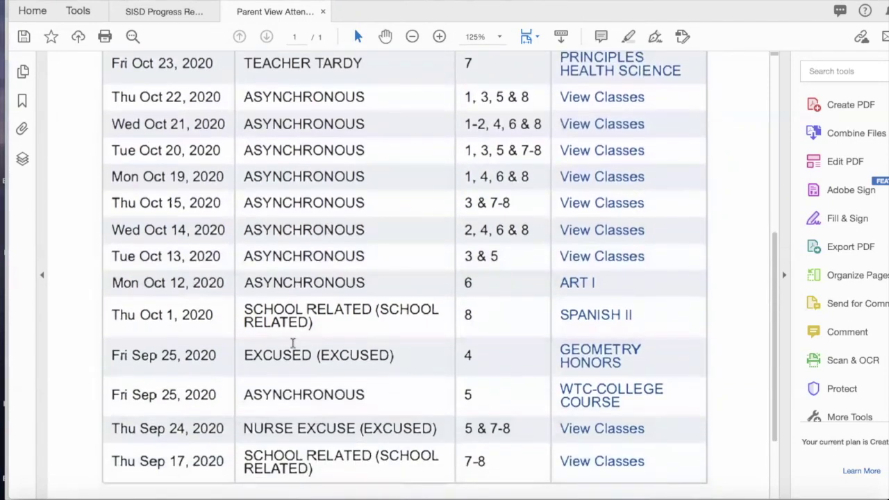
# Step: Scroll back to the Oct 29, 2020 top of the attendance table, then switch to SISD Progress Report
pyautogui.scroll(-1, 323, 339)
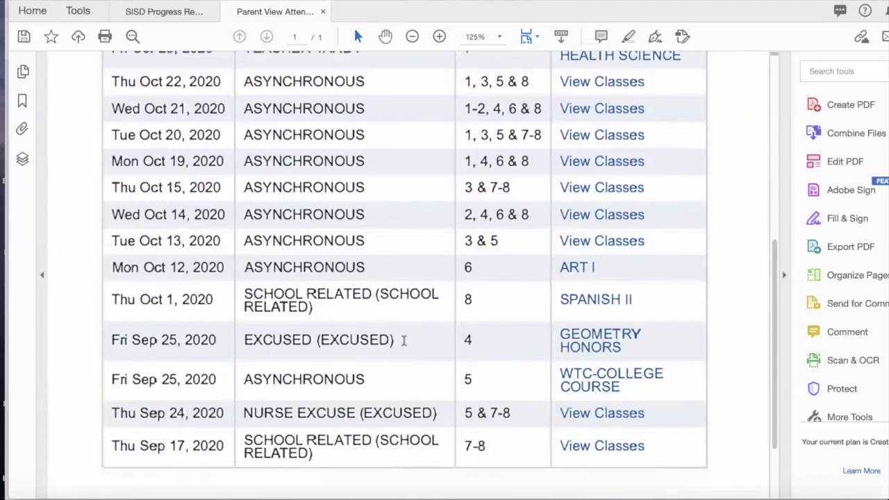
pyautogui.scroll(-1, 318, 377)
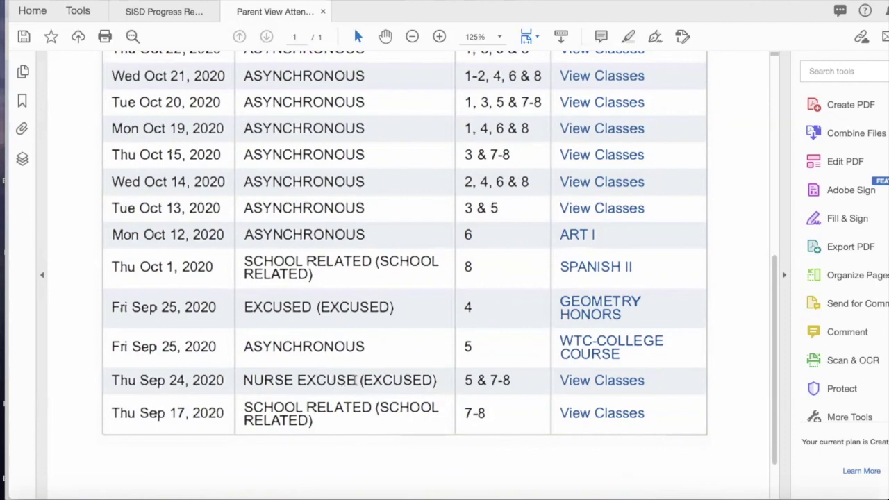
pyautogui.scroll(3, 341, 383)
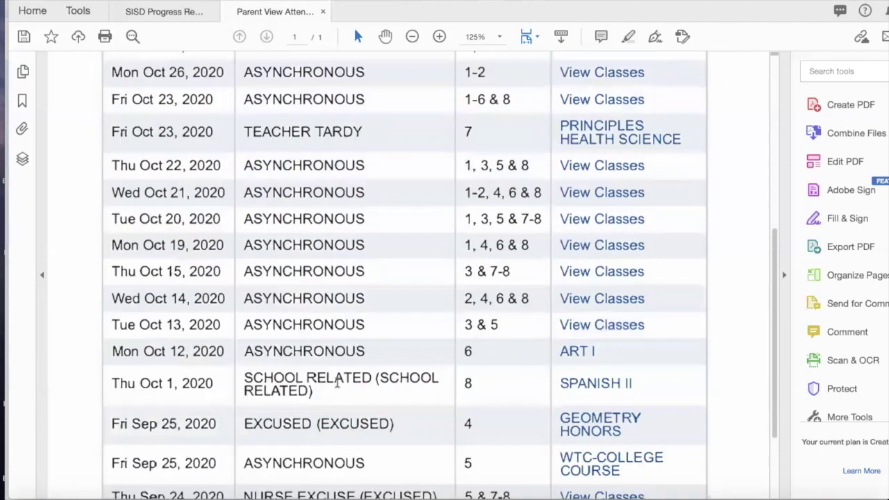
pyautogui.scroll(5, 338, 383)
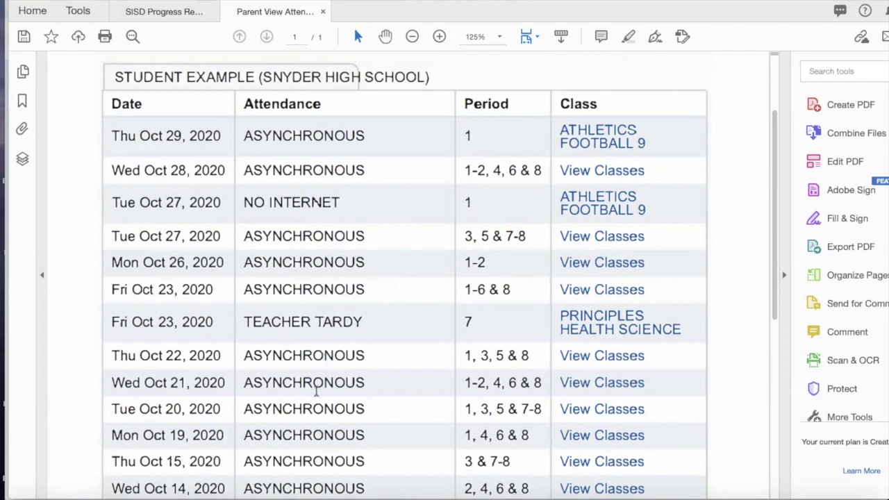
pyautogui.scroll(-1, 317, 393)
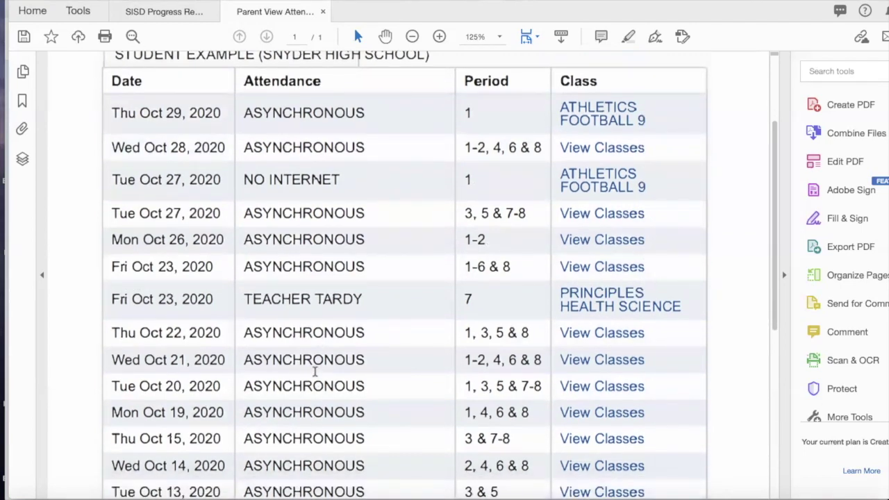
pyautogui.scroll(-4, 314, 368)
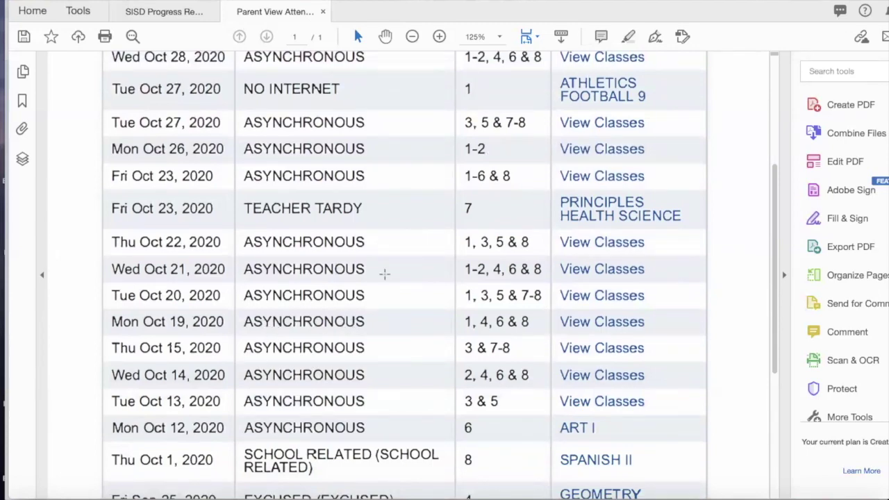
pyautogui.scroll(5, 382, 271)
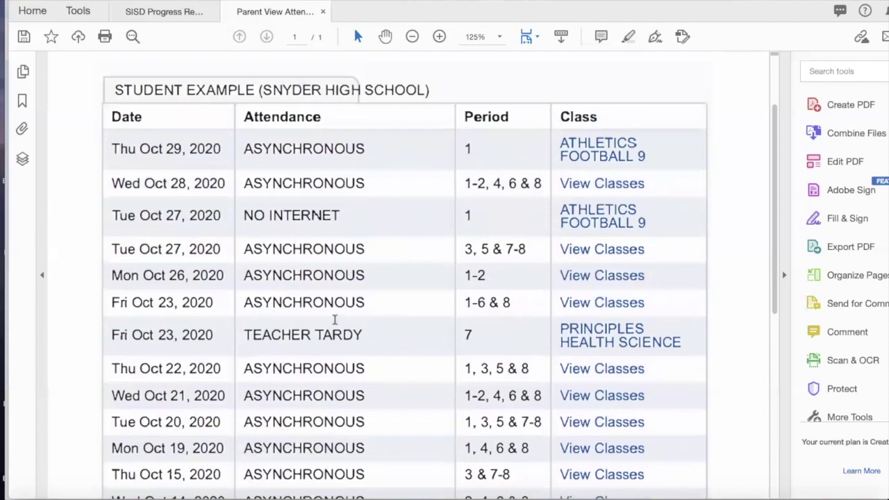
pyautogui.scroll(2, 267, 216)
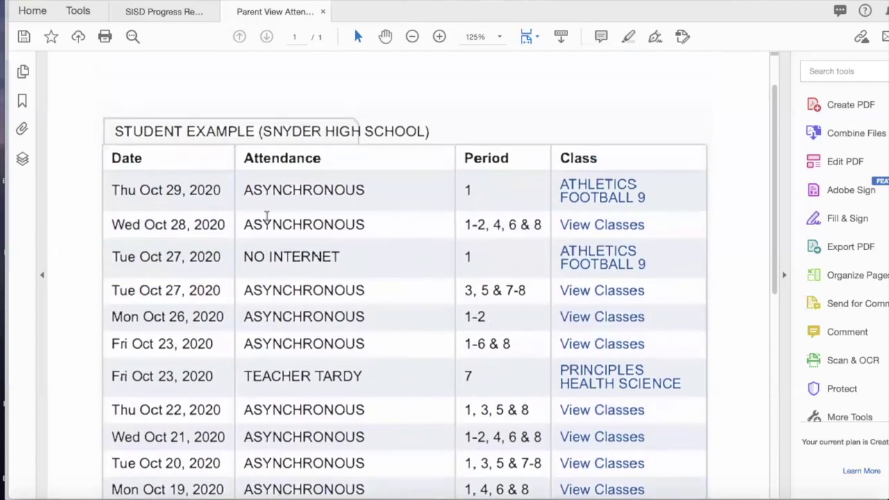
pyautogui.click(177, 14)
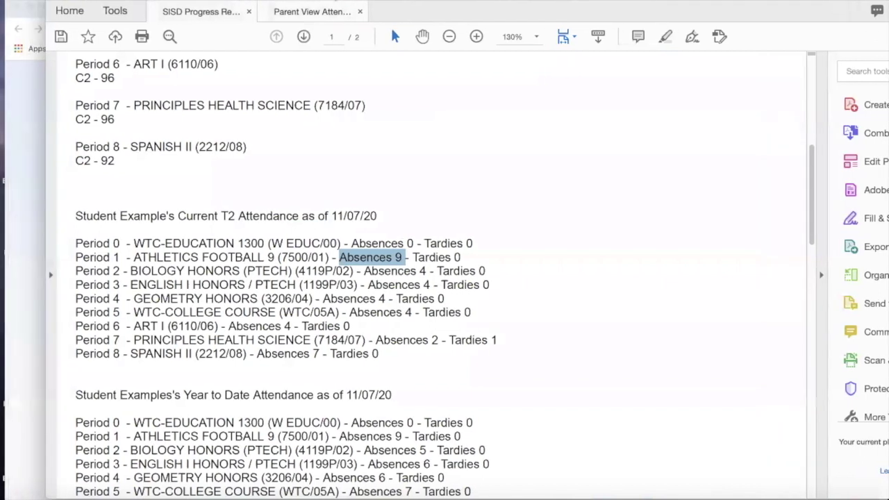
# Step: Scroll the SISD Progress Report up to page 1's grades as of 11/07/20
pyautogui.scroll(1, 236, 266)
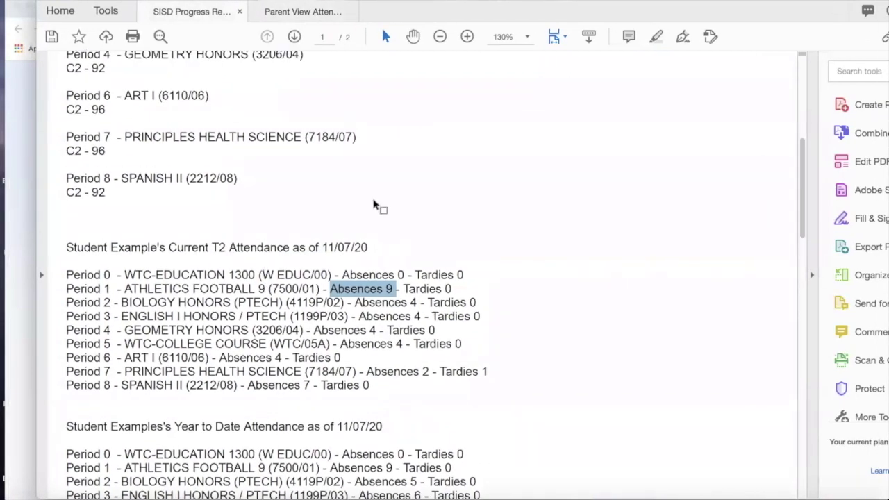
pyautogui.scroll(4, 377, 205)
pyautogui.scroll(3, 377, 204)
pyautogui.scroll(4, 377, 204)
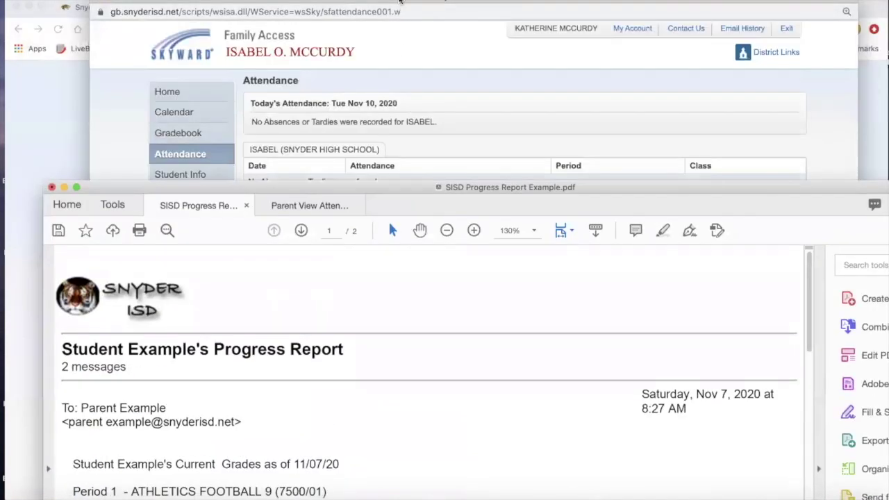
# Step: Enable Receive Progress Report Emails in My Account, save, and bring the progress report PDF back forward
pyautogui.click(400, 2)
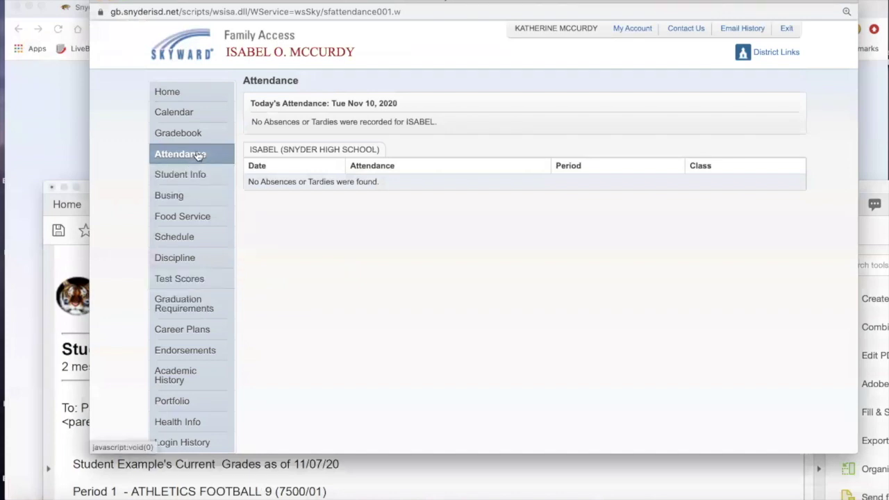
pyautogui.click(634, 28)
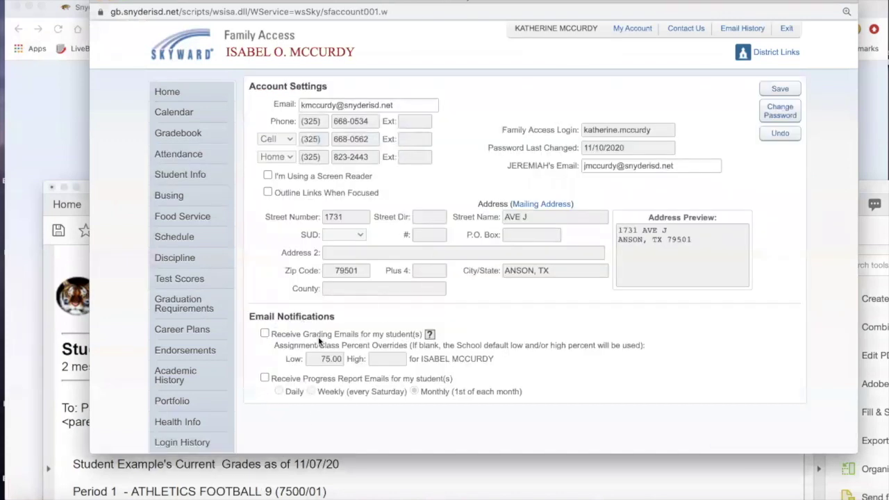
pyautogui.click(263, 377)
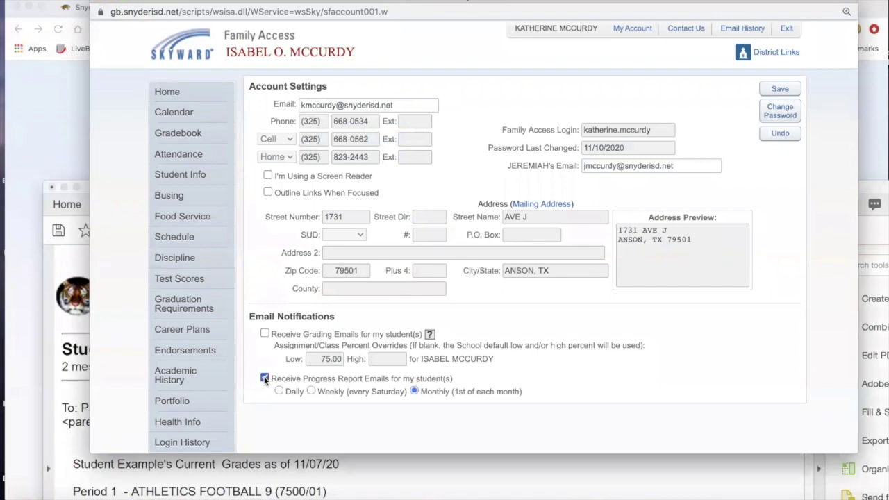
pyautogui.click(780, 88)
pyautogui.moveTo(84, 187); pyautogui.dragTo(61, 0)
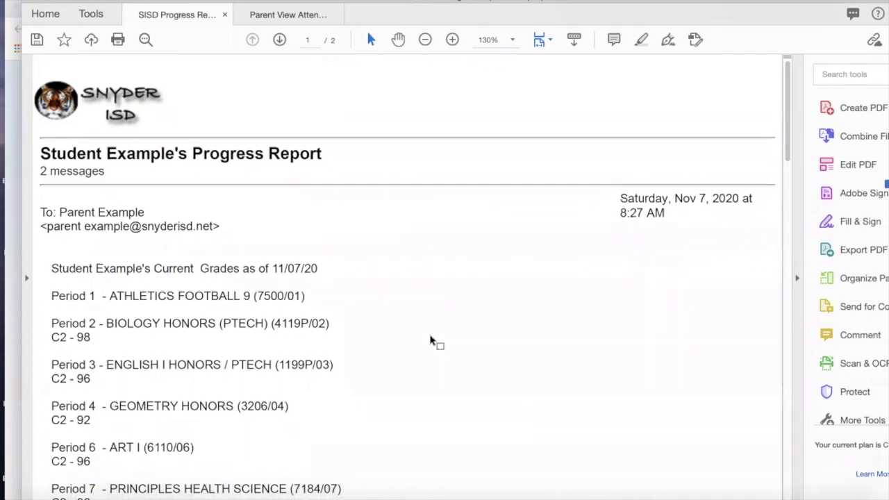
# Step: Scroll to the T2 attendance section and select 'Absences 9' in the Period 1 line
pyautogui.scroll(-1, 436, 341)
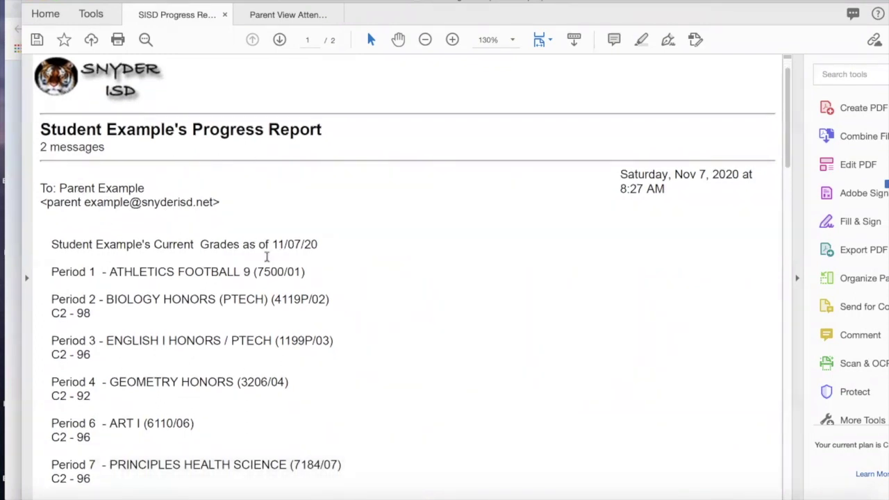
pyautogui.scroll(-3, 268, 208)
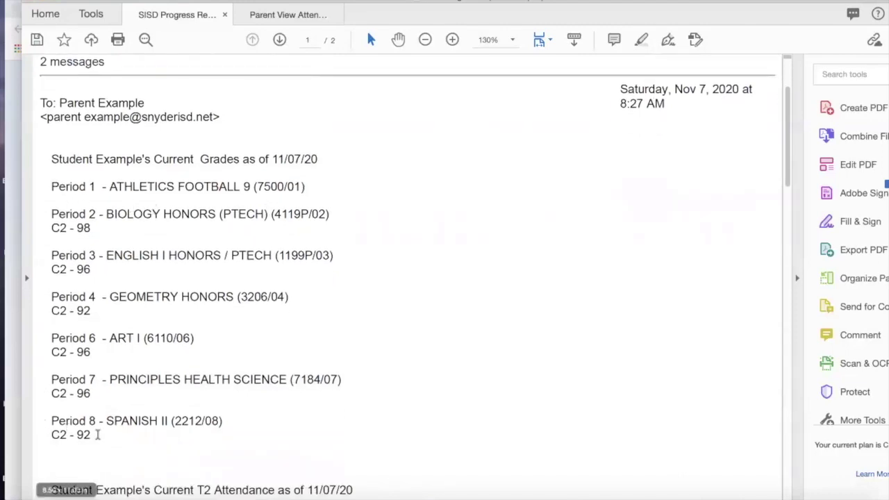
pyautogui.scroll(-10, 202, 321)
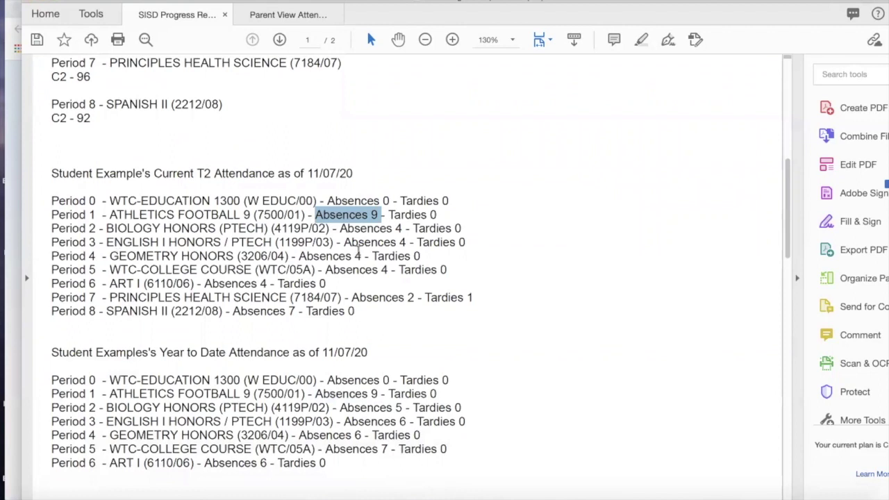
pyautogui.moveTo(382, 218)
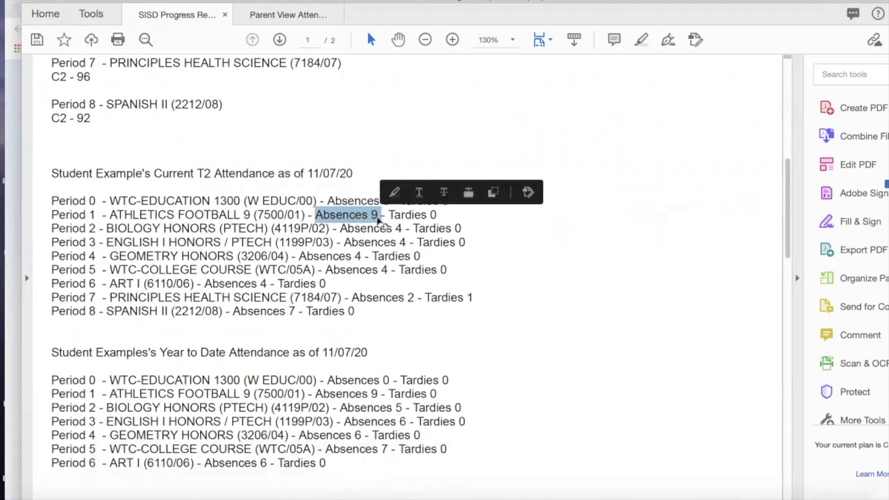
pyautogui.click(378, 218)
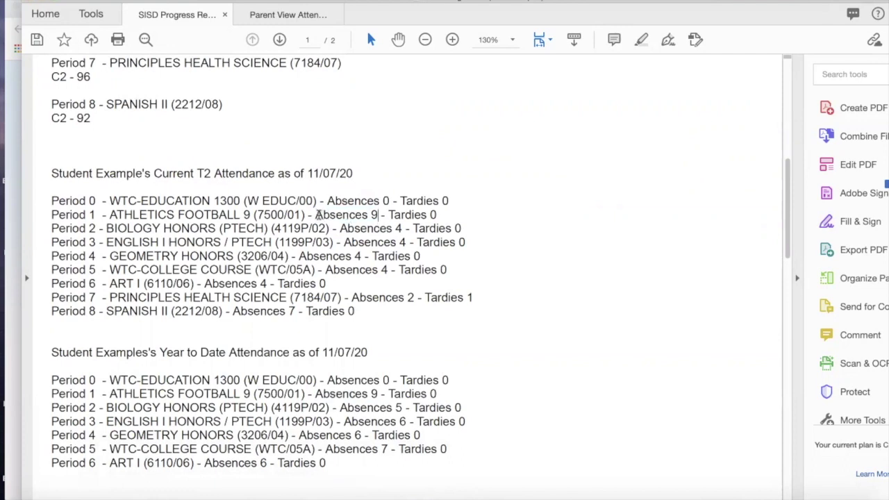
pyautogui.moveTo(315, 215); pyautogui.dragTo(380, 218)
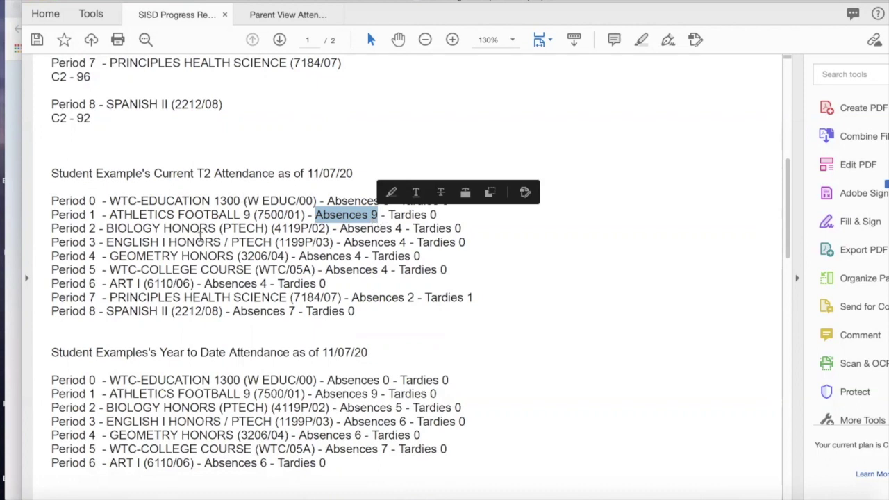
pyautogui.scroll(-3, 338, 280)
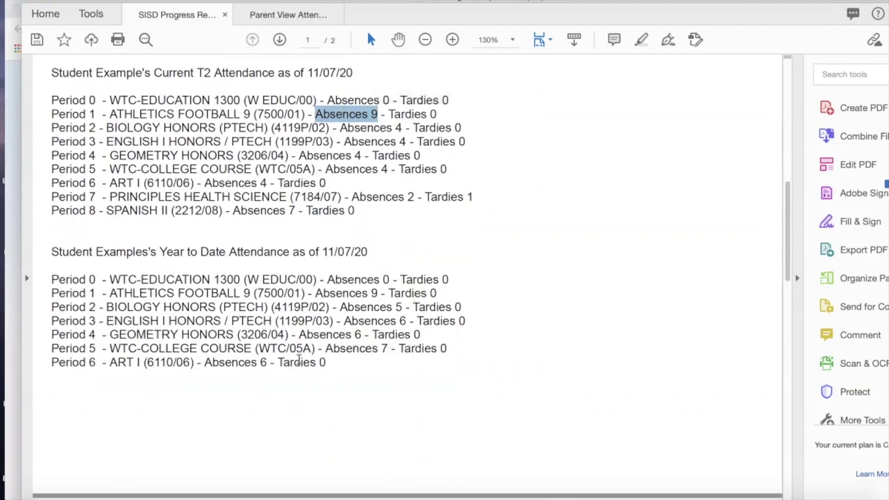
pyautogui.scroll(2, 355, 266)
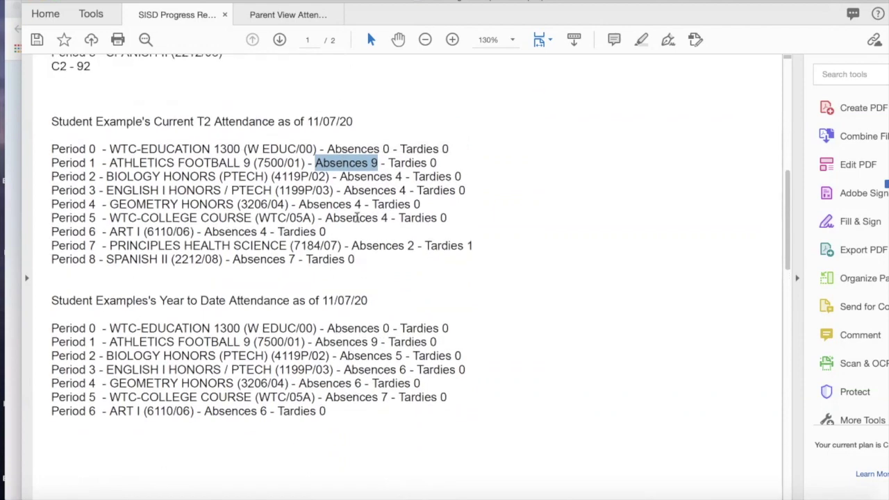
pyautogui.scroll(5, 356, 256)
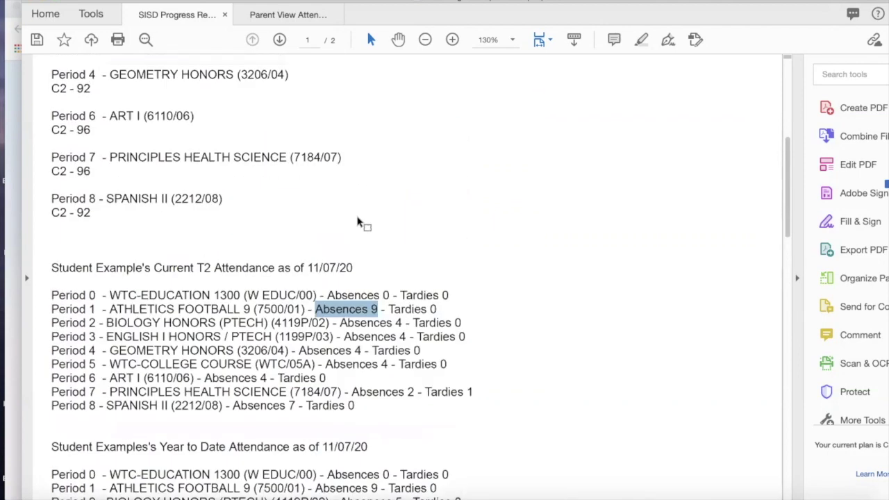
# Step: Switch to the Parent View Attendance document, showing the Oct 27, 2020 NO INTERNET entry, and clear the selection
pyautogui.click(288, 19)
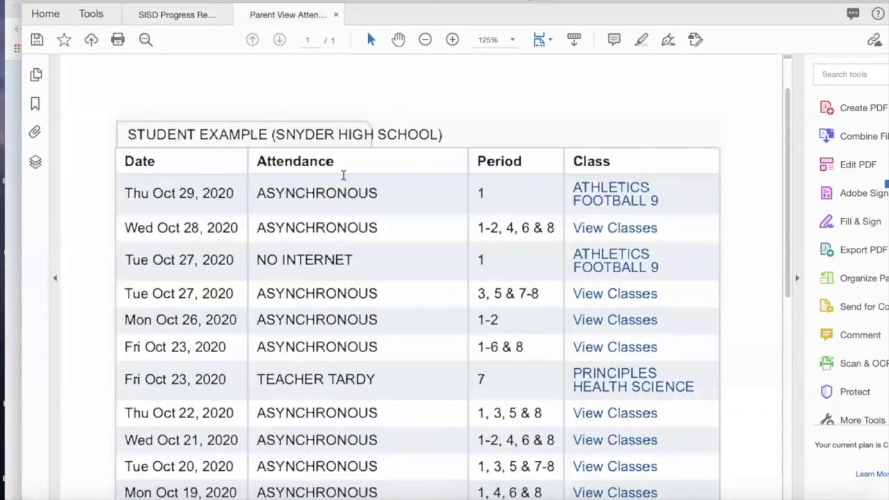
pyautogui.scroll(-2, 307, 236)
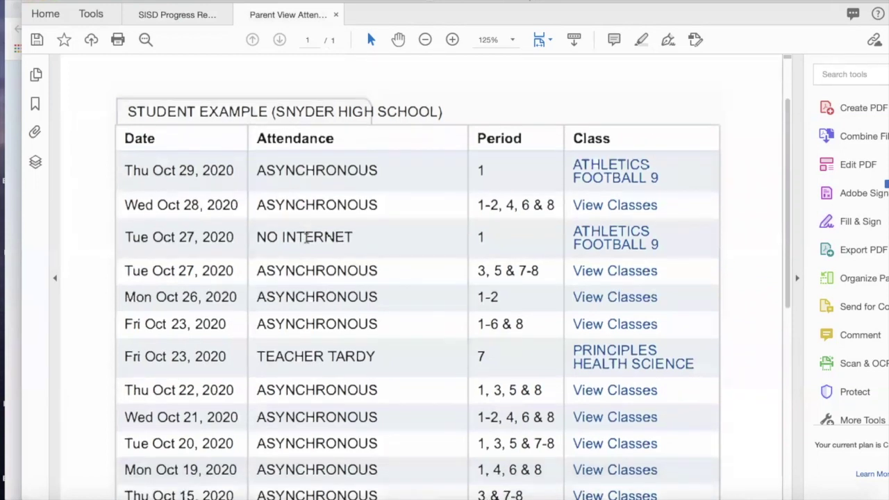
pyautogui.scroll(-1, 305, 239)
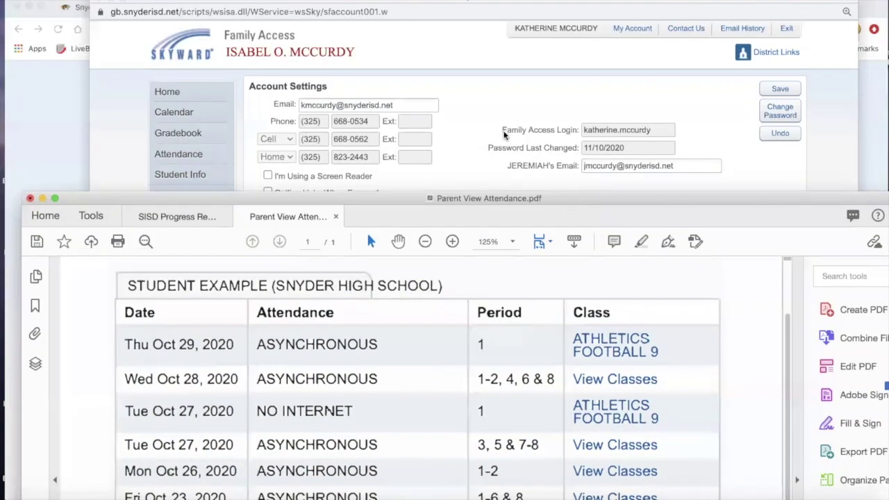
pyautogui.click(429, 4)
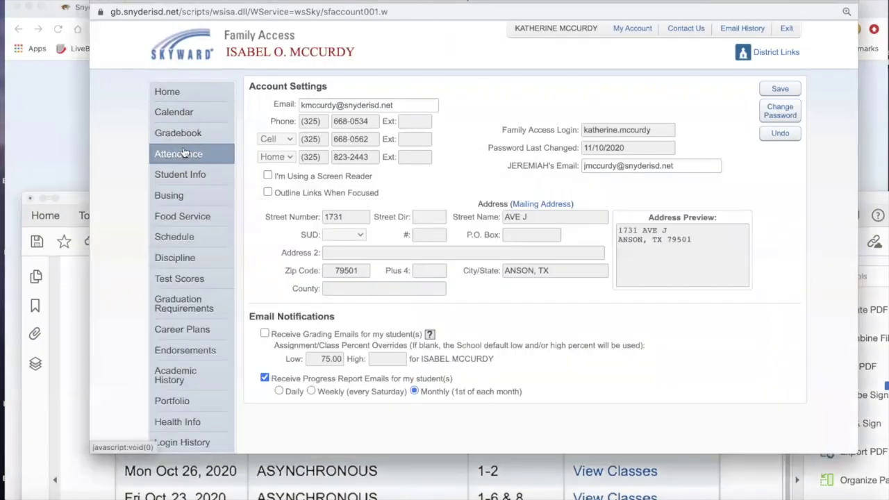
pyautogui.click(76, 316)
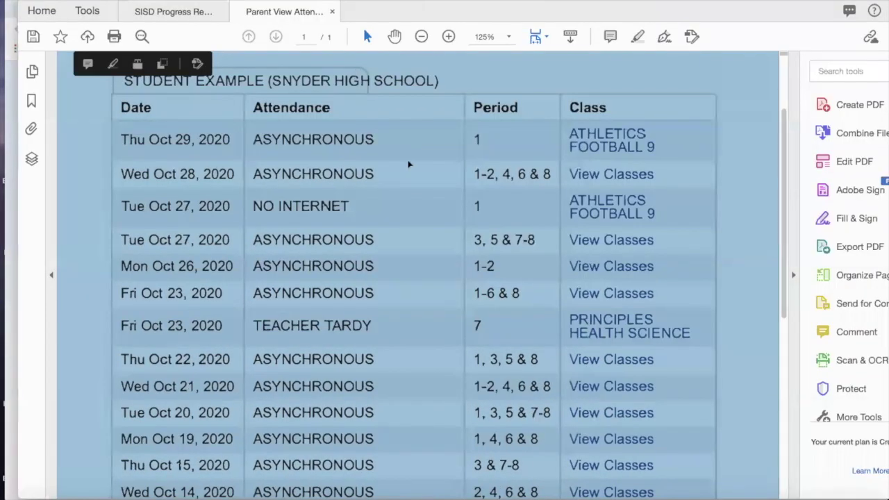
pyautogui.click(419, 202)
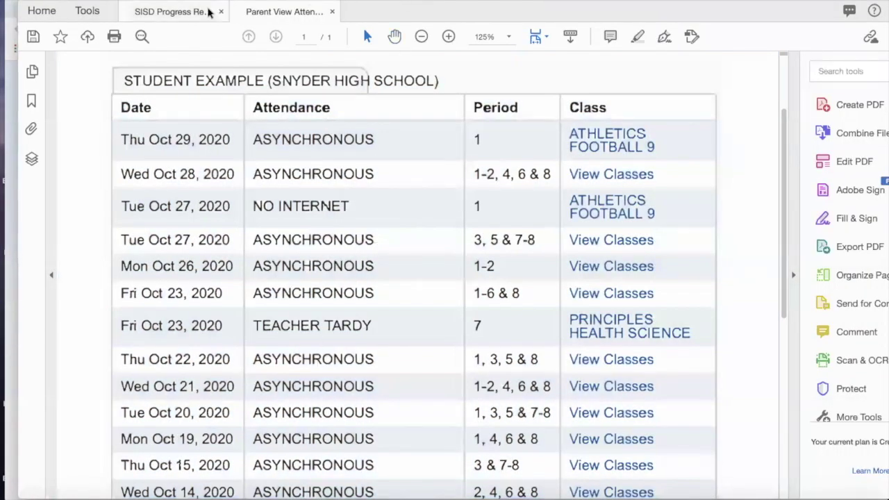
# Step: Return to SISD Progress Report Example.pdf's T2 attendance list and reposition the Acrobat window to uncover the browser
pyautogui.click(179, 12)
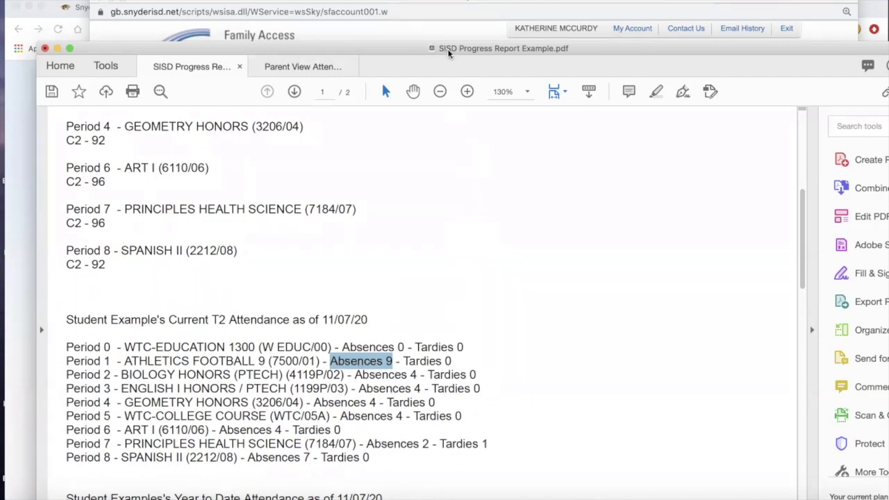
pyautogui.moveTo(450, 50); pyautogui.dragTo(450, 8)
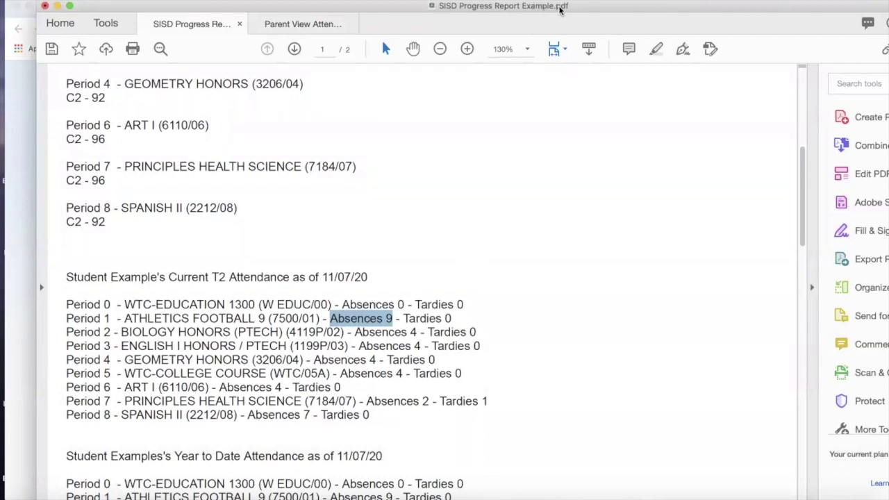
pyautogui.moveTo(581, 5); pyautogui.dragTo(562, 42)
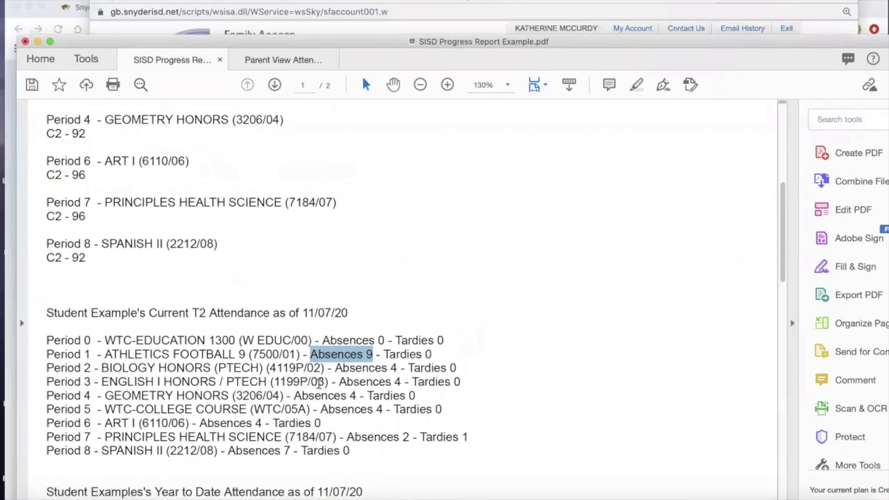